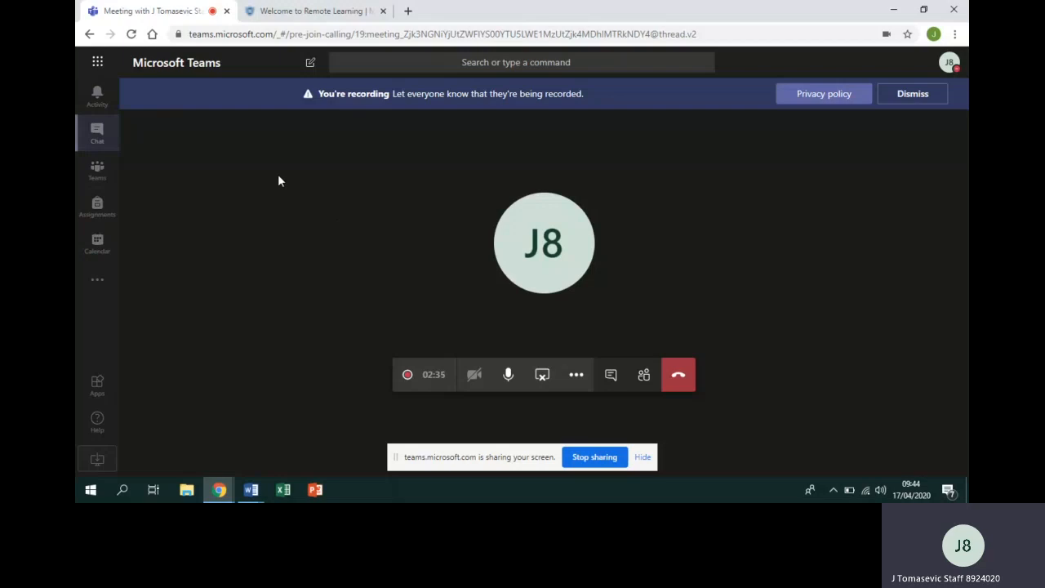
Step: Switch to the "Work Log. Year 9" document in Word and replace the blank line after NAME with "Another Student"
{"action": "mouse_move", "coordinate": [257, 496]}
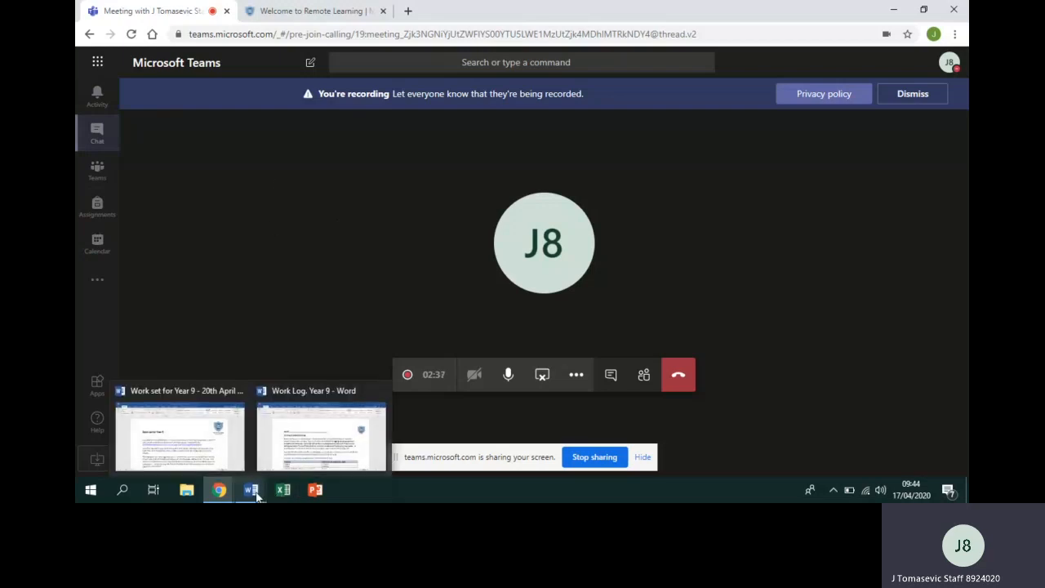
{"action": "left_click", "coordinate": [293, 433]}
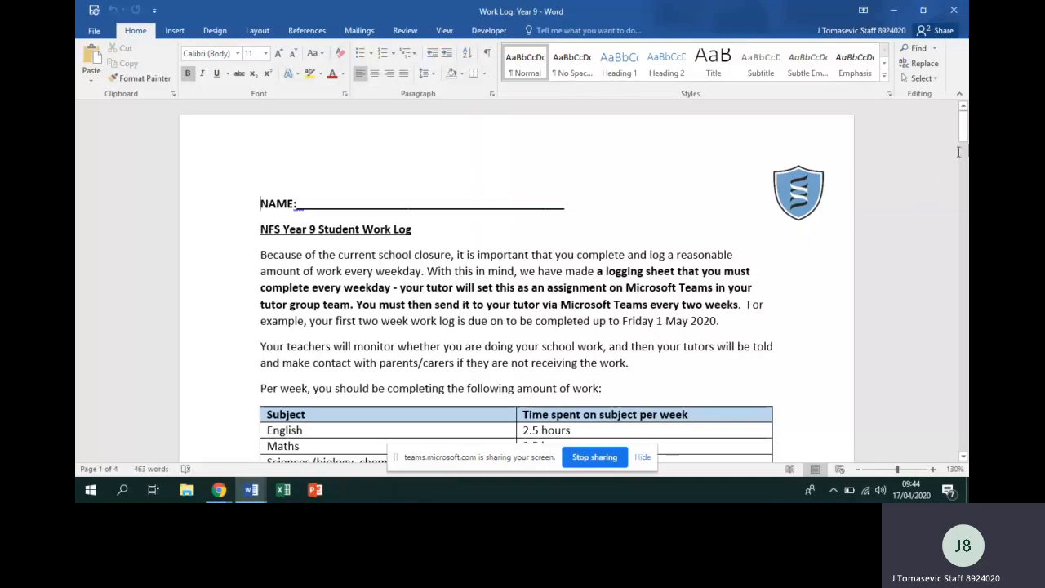
{"action": "left_click_drag", "start_coordinate": [964, 142], "coordinate": [964, 144]}
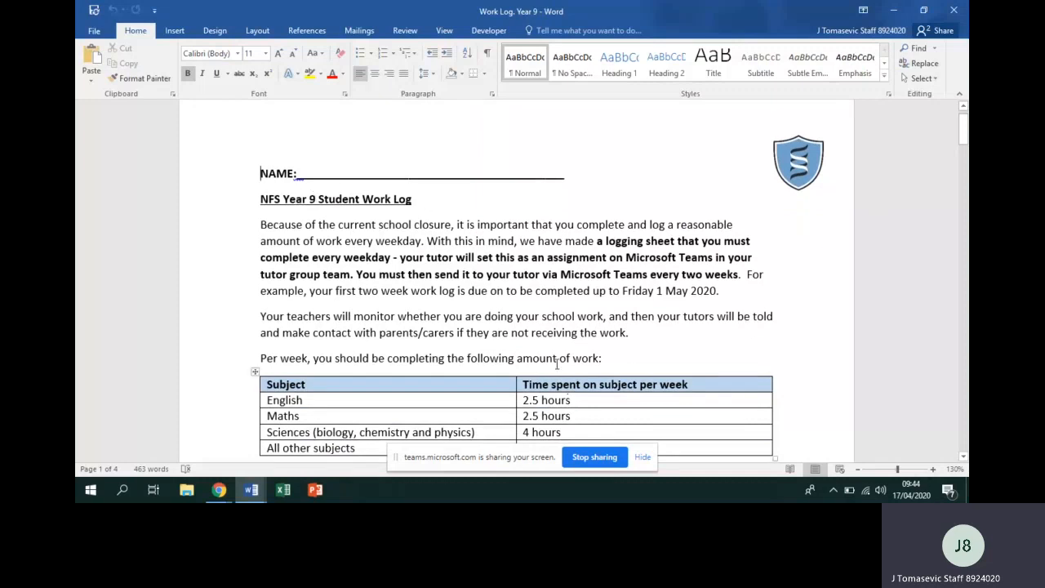
{"action": "left_click_drag", "start_coordinate": [571, 169], "coordinate": [299, 171]}
{"action": "key", "text": "Delete"}
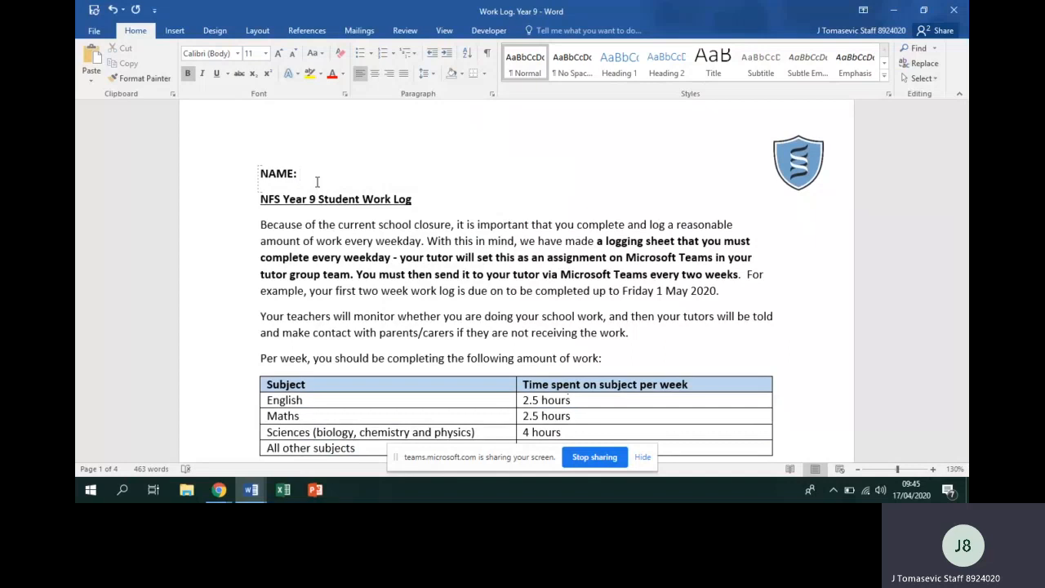
{"action": "type", "text": "Another Student"}
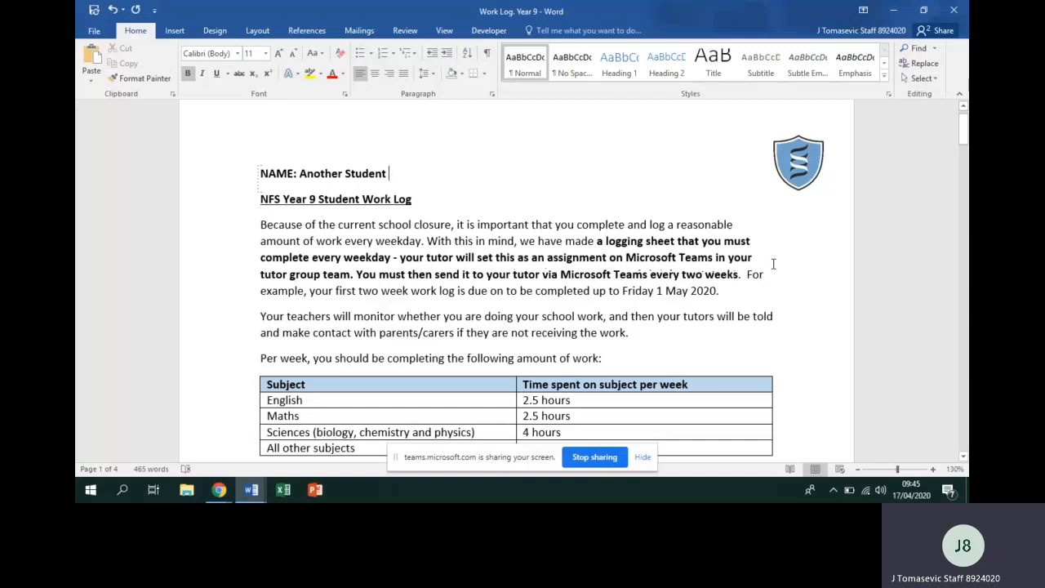
Step: Review the work log's introduction, covering the first due date and the weekly hours expected for each subject
{"action": "left_click_drag", "start_coordinate": [623, 291], "coordinate": [699, 295]}
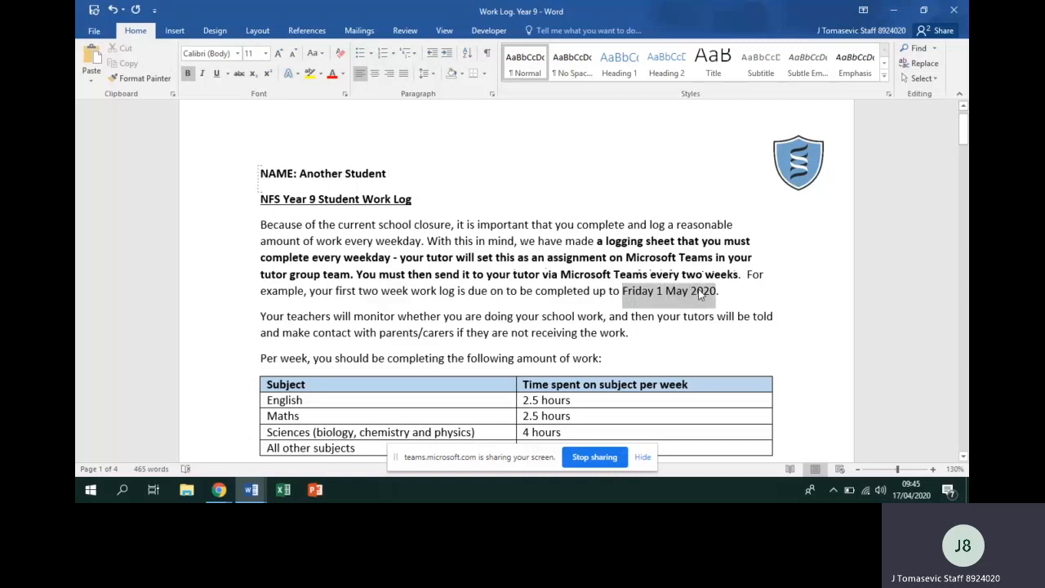
{"action": "left_click", "coordinate": [628, 332]}
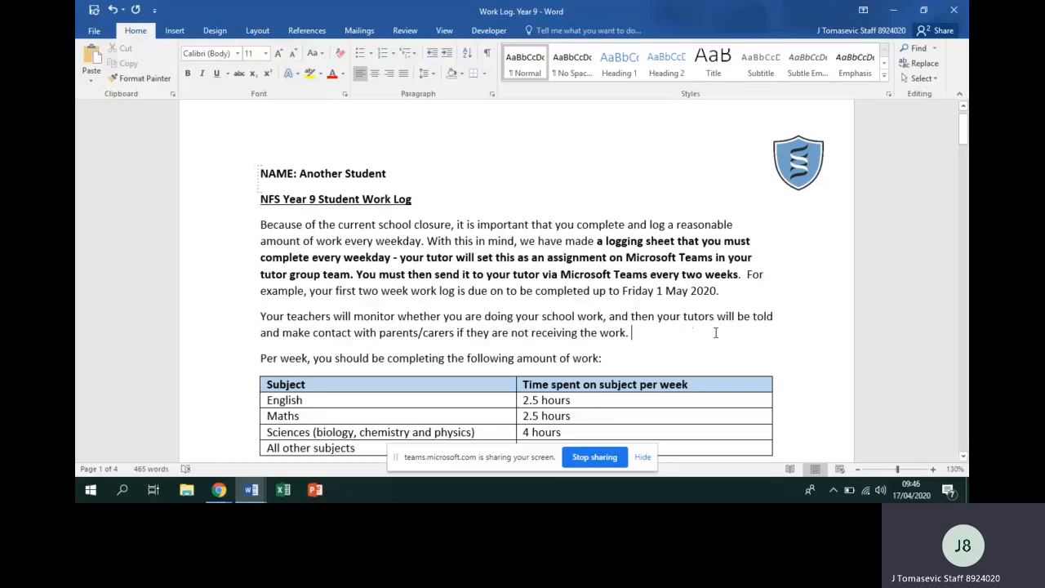
{"action": "left_click_drag", "start_coordinate": [966, 139], "coordinate": [966, 149]}
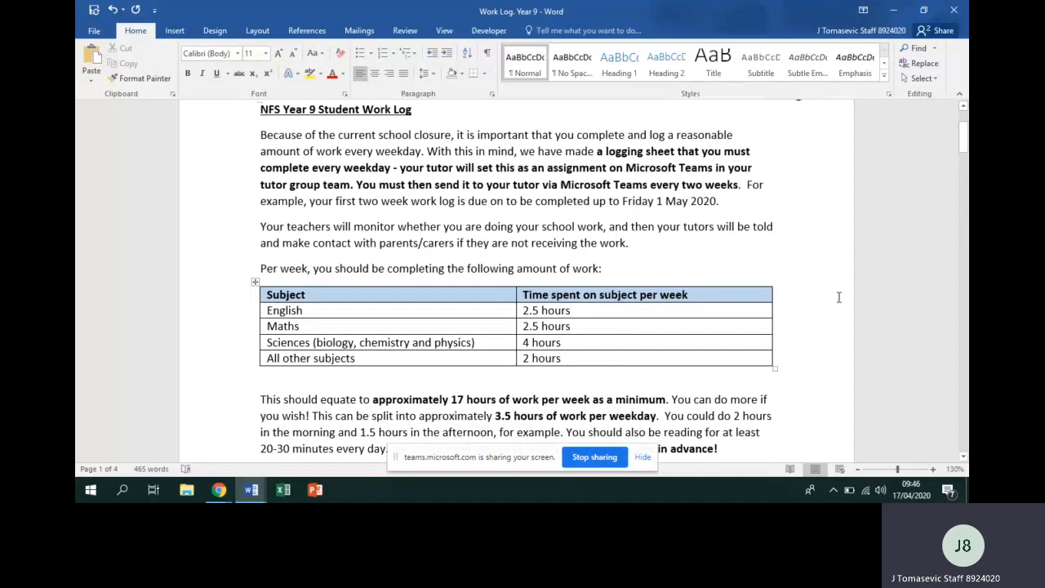
{"action": "left_click_drag", "start_coordinate": [963, 137], "coordinate": [965, 164]}
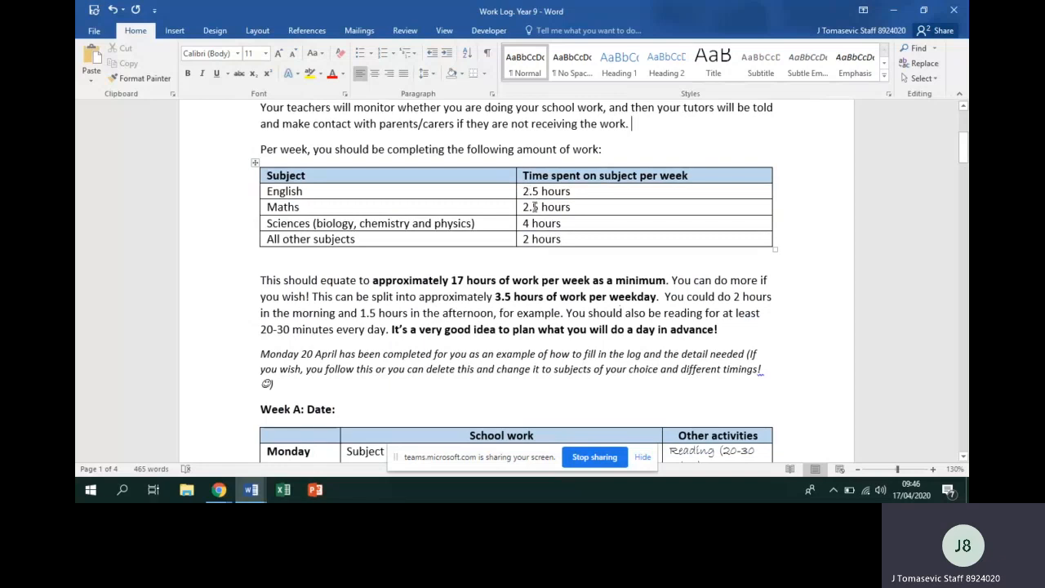
{"action": "scroll", "coordinate": [544, 222], "scroll_direction": "down", "scroll_amount": 1}
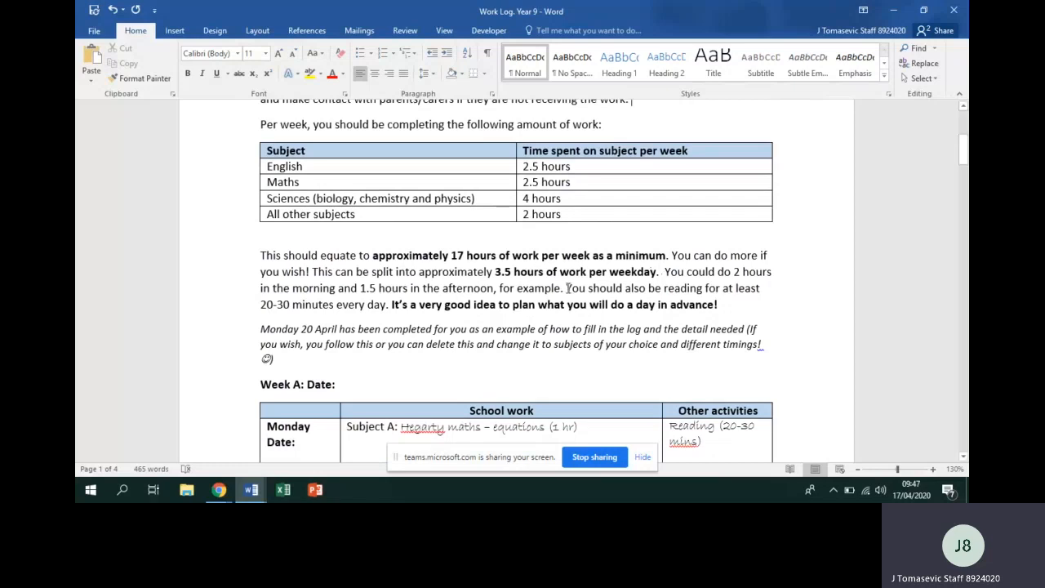
Step: Enter "20 April" as the date in the Week A heading and in the Monday row of the log
{"action": "left_click_drag", "start_coordinate": [965, 157], "coordinate": [966, 183]}
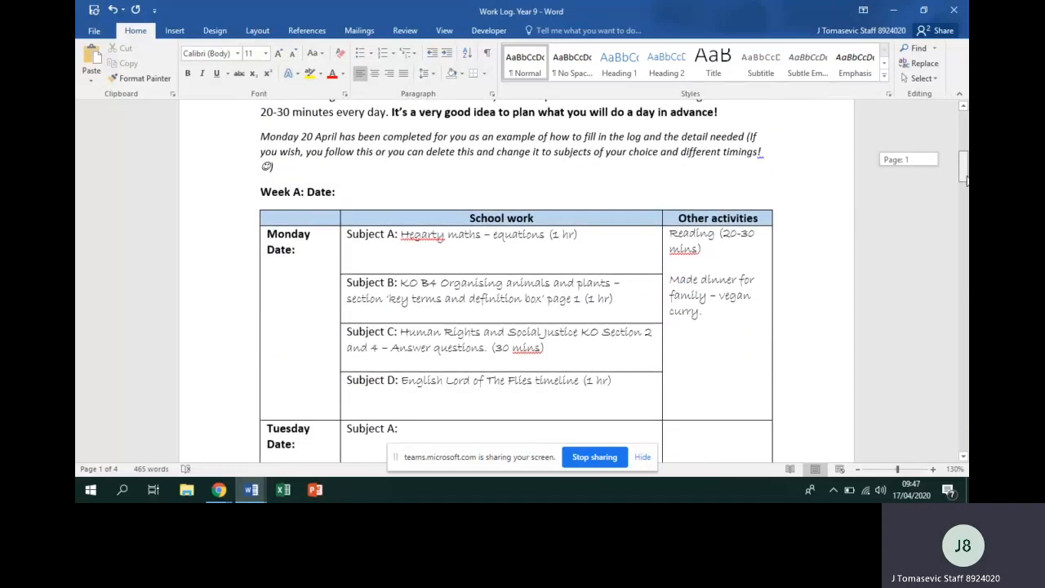
{"action": "left_click", "coordinate": [430, 191]}
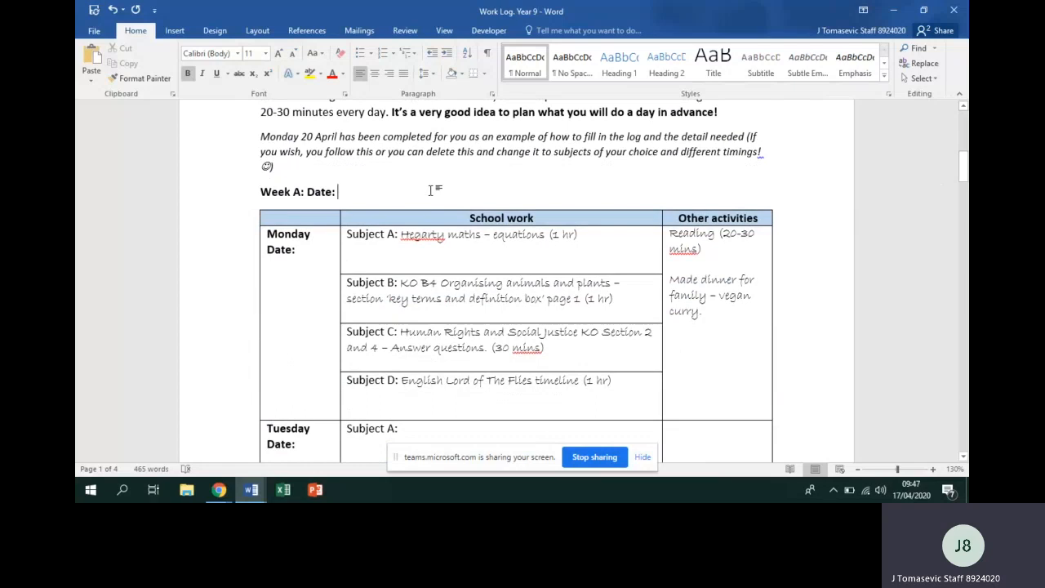
{"action": "type", "text": "20 April"}
{"action": "left_click", "coordinate": [325, 254]}
{"action": "type", "text": "20 April"}
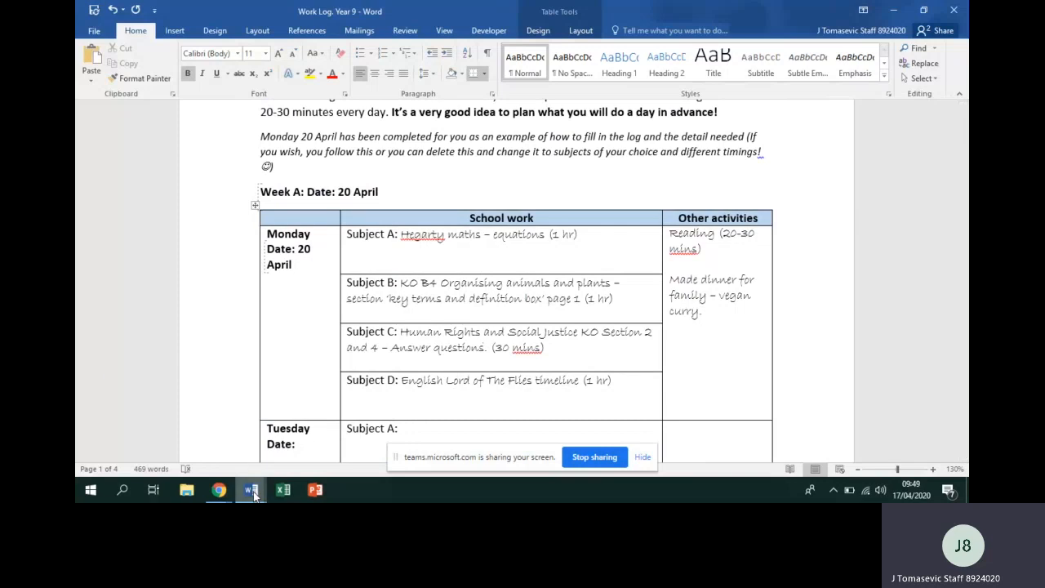
Step: Copy "2 chilli – important quotations at each moment" from the work set document's English section into Monday's Subject D, before "(1 hr)"
{"action": "mouse_move", "coordinate": [251, 490]}
{"action": "left_click", "coordinate": [222, 449]}
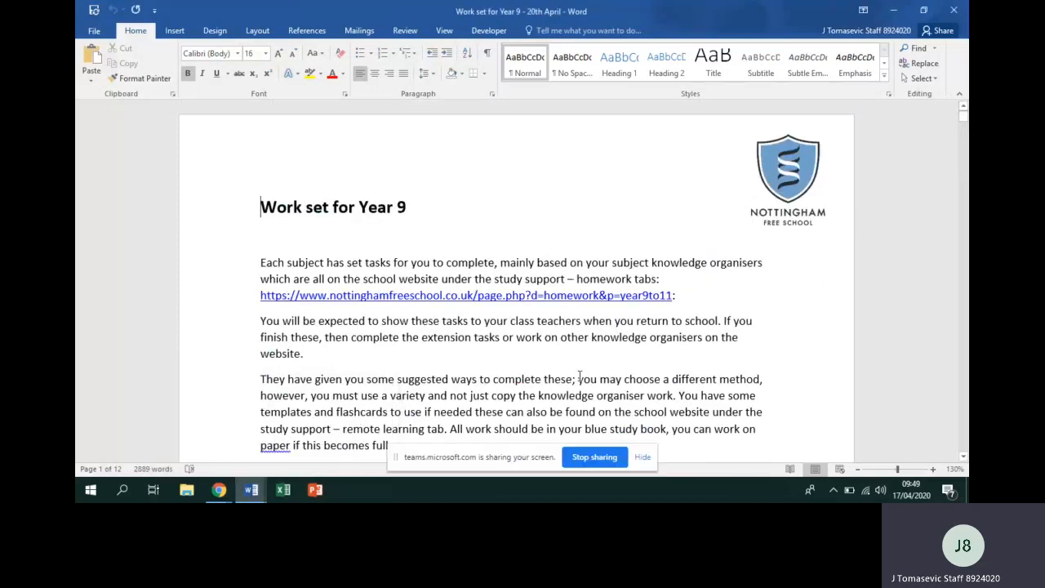
{"action": "left_click_drag", "start_coordinate": [964, 115], "coordinate": [959, 146]}
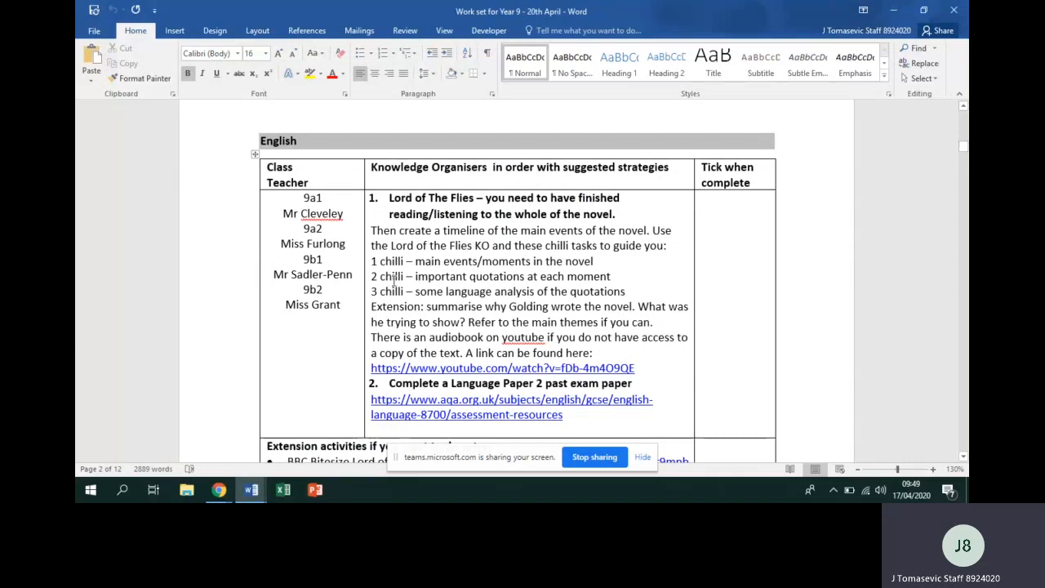
{"action": "left_click_drag", "start_coordinate": [372, 278], "coordinate": [606, 280]}
{"action": "key", "text": "ctrl+c"}
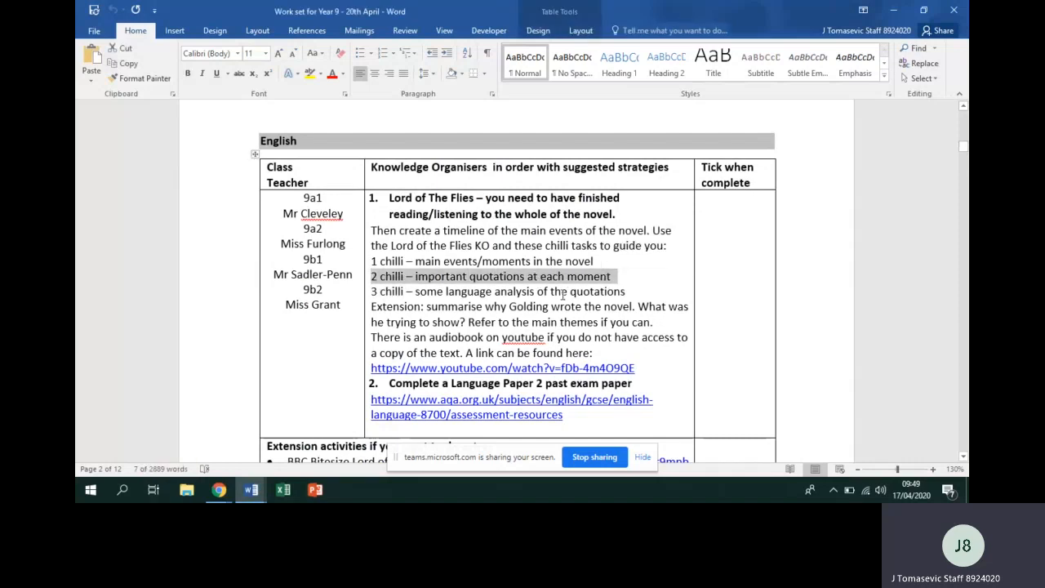
{"action": "left_click", "coordinate": [251, 490]}
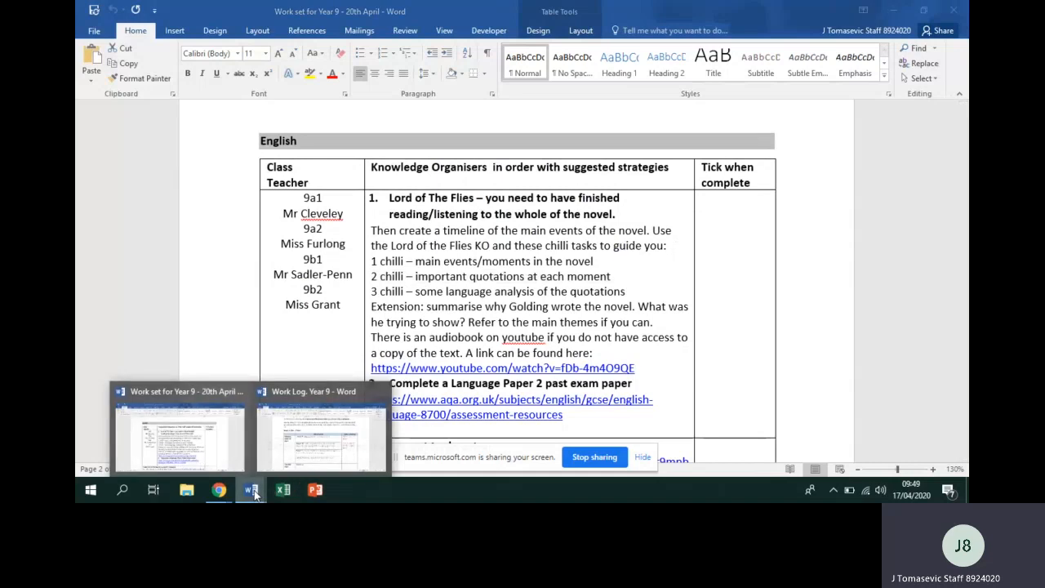
{"action": "left_click", "coordinate": [266, 445]}
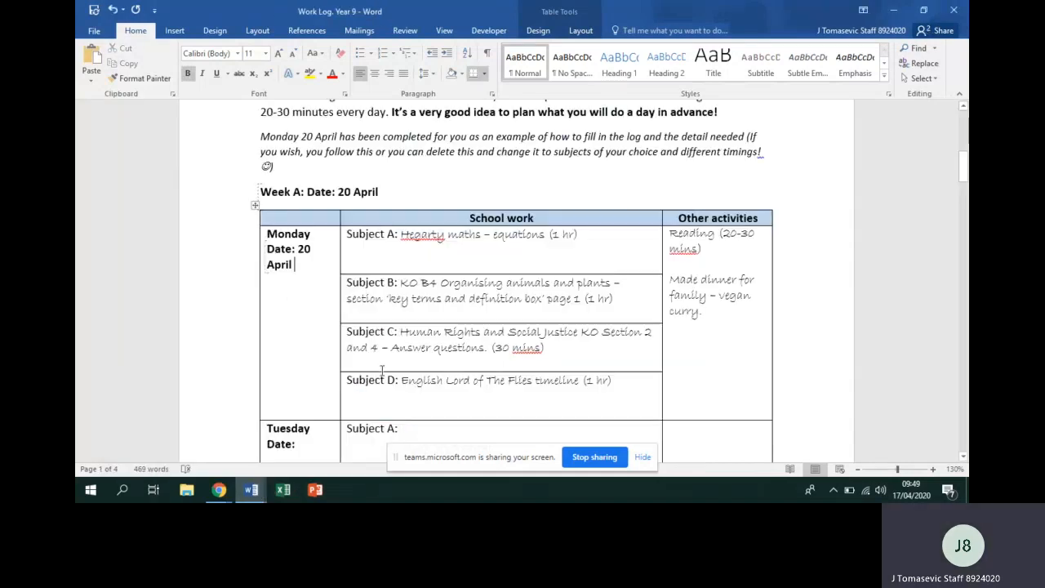
{"action": "left_click", "coordinate": [583, 381]}
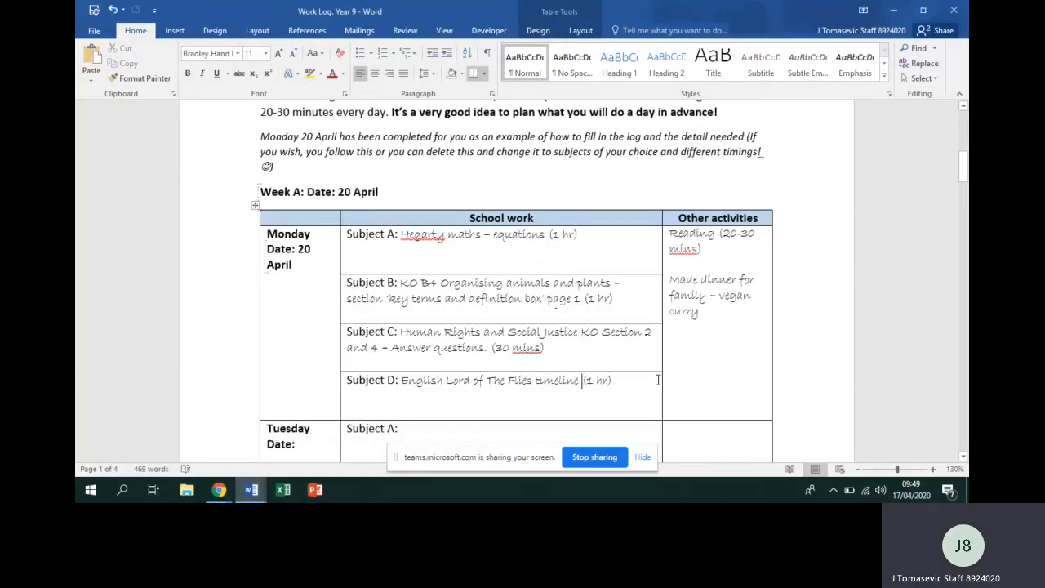
{"action": "key", "text": "ctrl+v"}
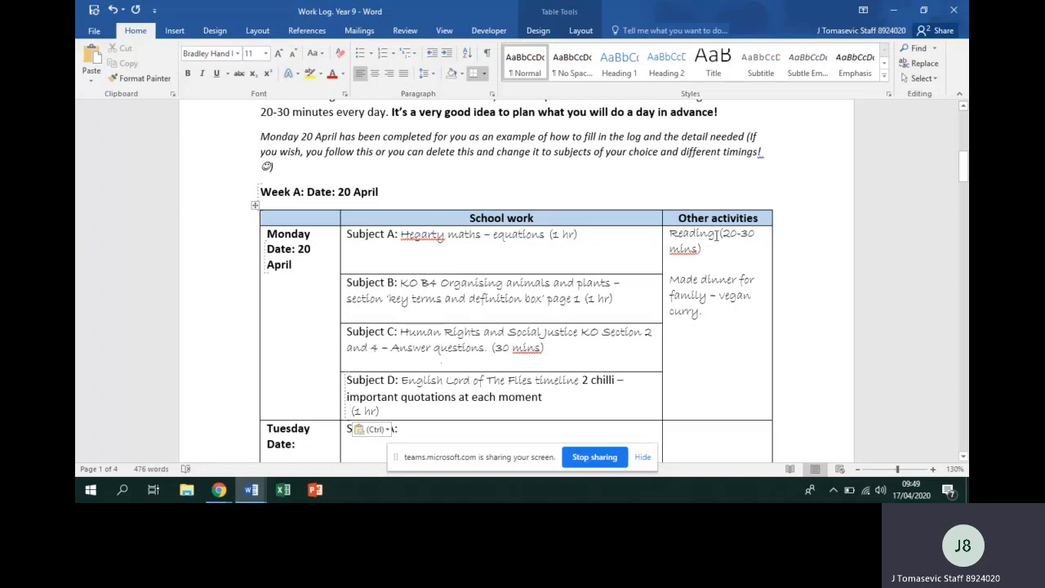
Step: Change the reading time in Monday's other activities to 30 mins
{"action": "left_click_drag", "start_coordinate": [722, 234], "coordinate": [741, 234]}
{"action": "key", "text": "BackSpace"}
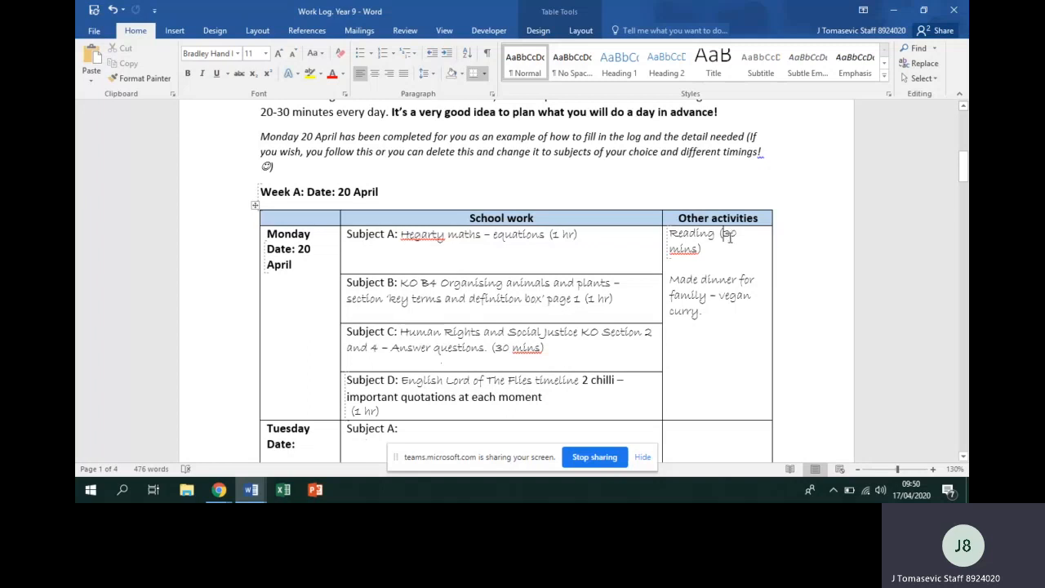
{"action": "left_click", "coordinate": [726, 250]}
{"action": "left_click_drag", "start_coordinate": [710, 313], "coordinate": [681, 286]}
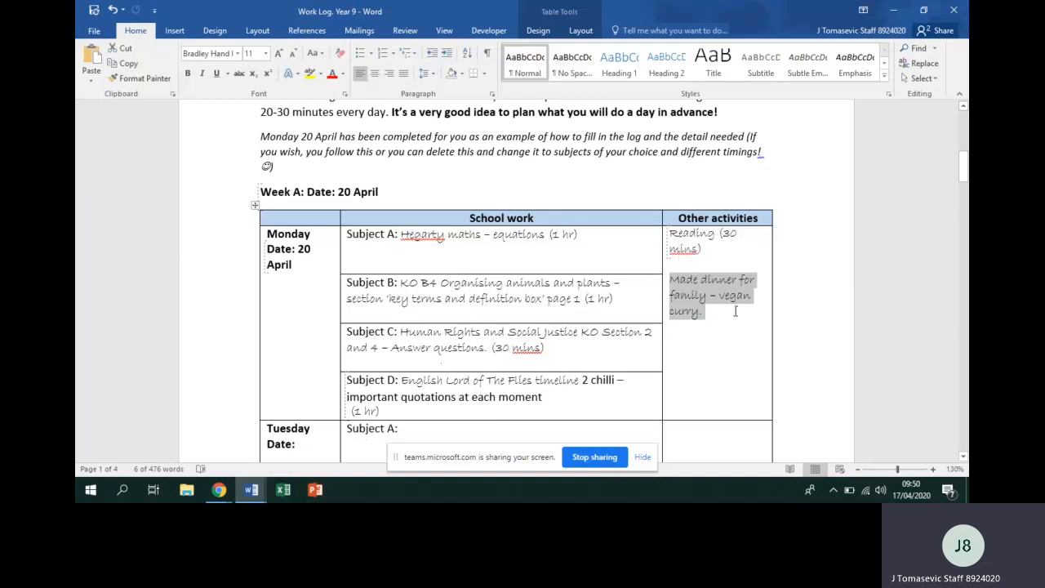
{"action": "left_click", "coordinate": [735, 311]}
Step: Enter "21 April" as the date in the Tuesday row of the log
{"action": "left_click", "coordinate": [965, 170]}
{"action": "left_click_drag", "start_coordinate": [965, 170], "coordinate": [962, 196]}
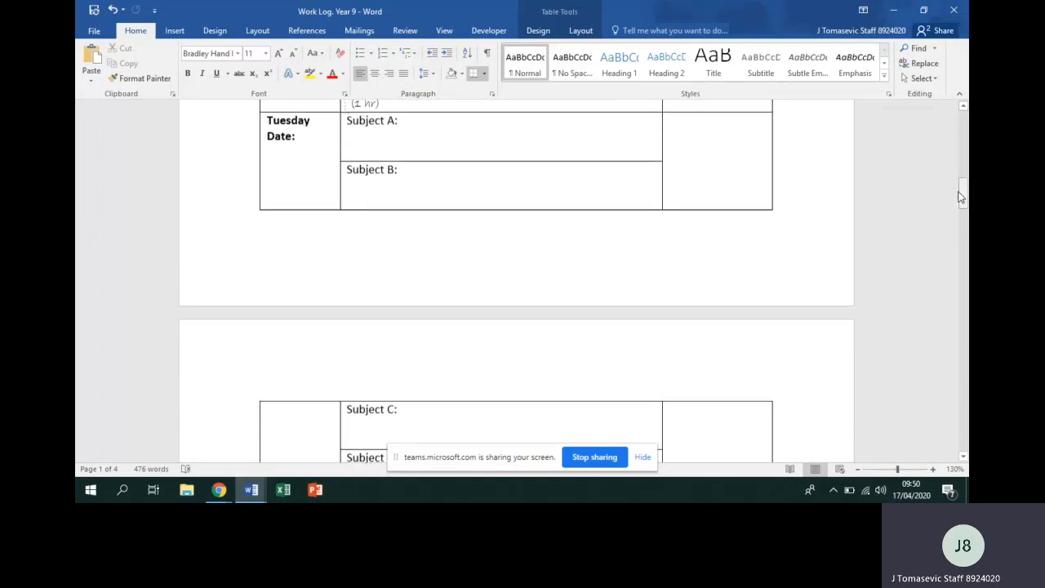
{"action": "left_click", "coordinate": [330, 139]}
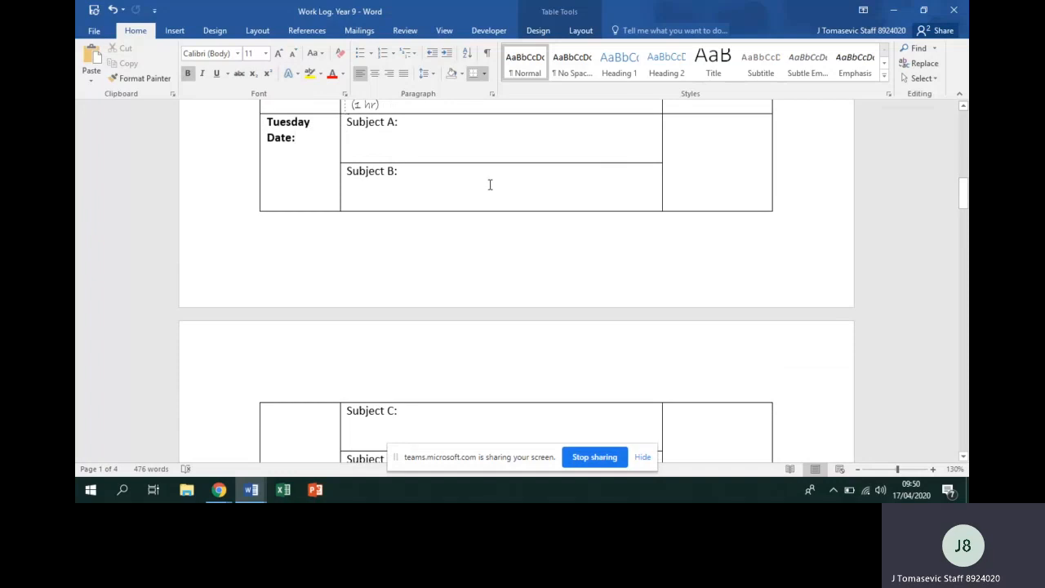
{"action": "type", "text": "21 April"}
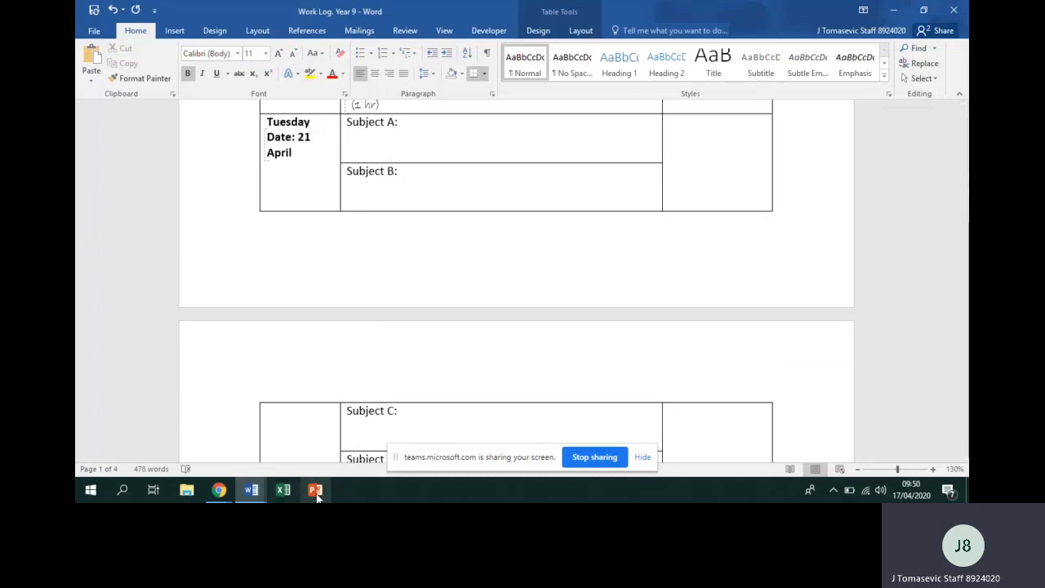
Step: Copy the first "KO C5 Chemical changes" task, through "green pen", from the work set's Chemistry section into Tuesday's Subject A, without a trailing blank line
{"action": "mouse_move", "coordinate": [261, 498]}
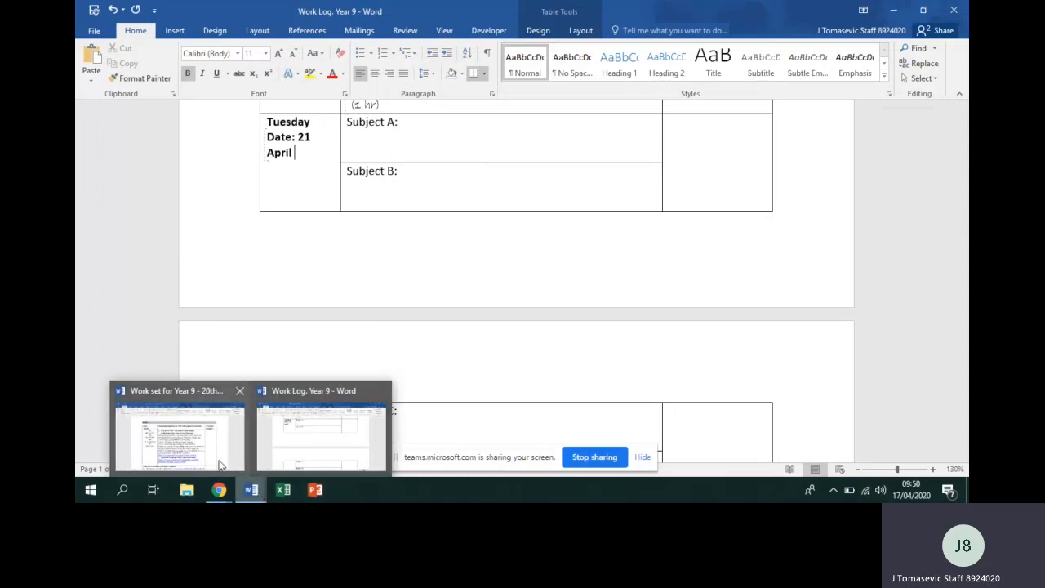
{"action": "left_click", "coordinate": [196, 433]}
{"action": "left_click_drag", "start_coordinate": [963, 146], "coordinate": [958, 212]}
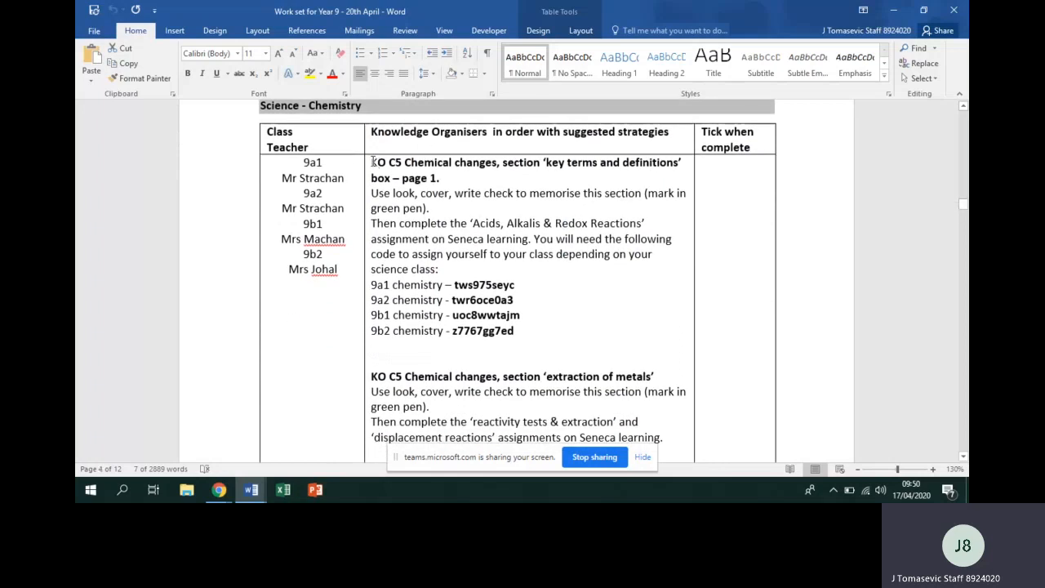
{"action": "left_click_drag", "start_coordinate": [373, 161], "coordinate": [445, 212]}
{"action": "key", "text": "ctrl+c"}
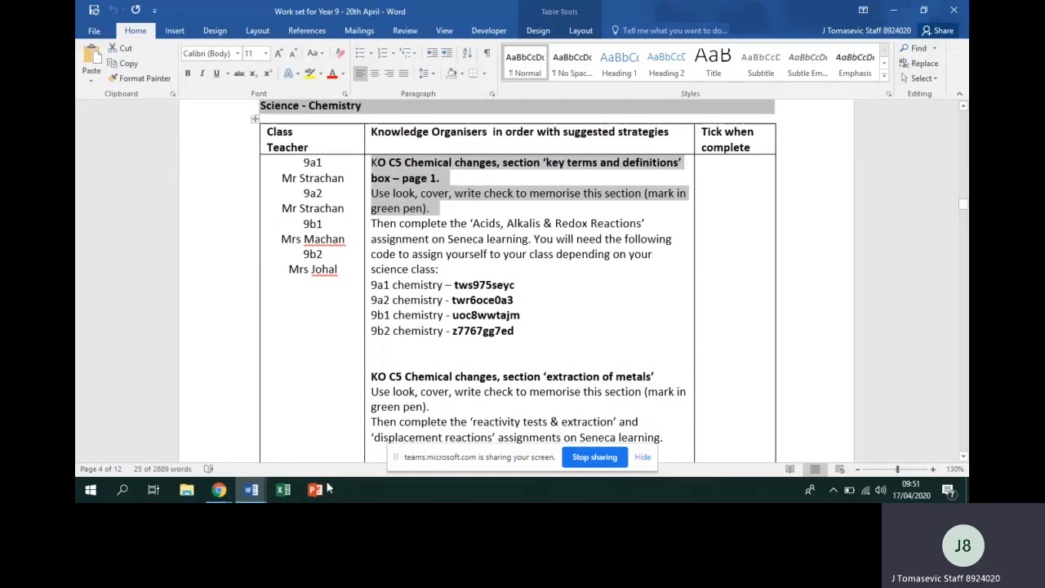
{"action": "left_click", "coordinate": [251, 490]}
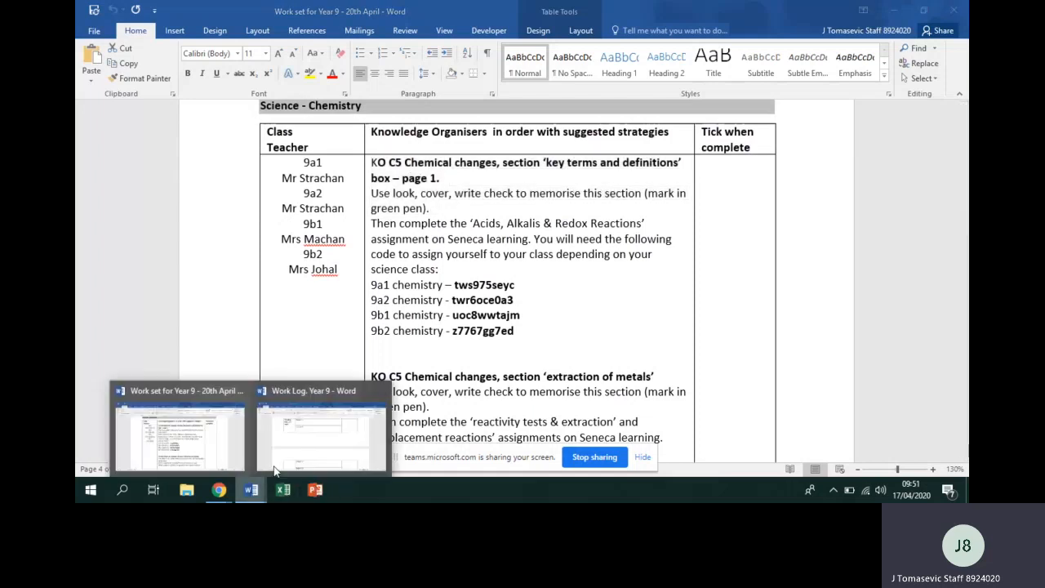
{"action": "left_click", "coordinate": [319, 441]}
{"action": "left_click", "coordinate": [458, 129]}
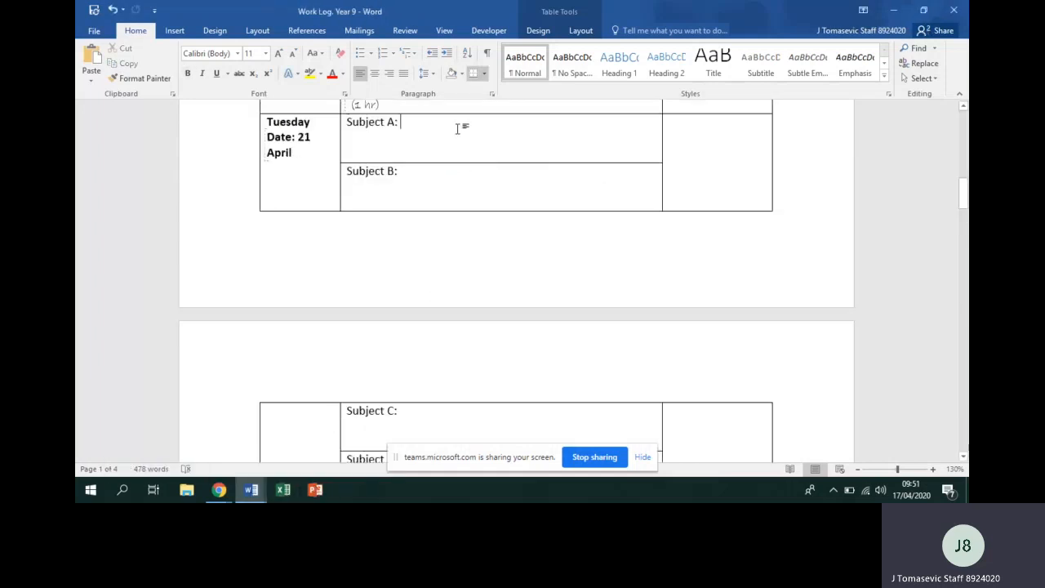
{"action": "key", "text": "ctrl+v"}
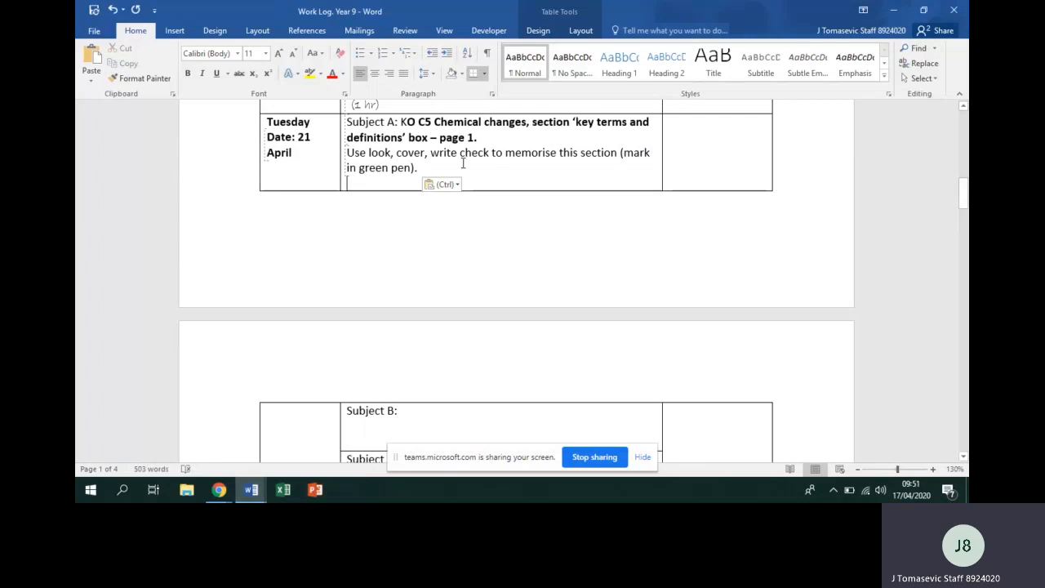
{"action": "key", "text": "BackSpace"}
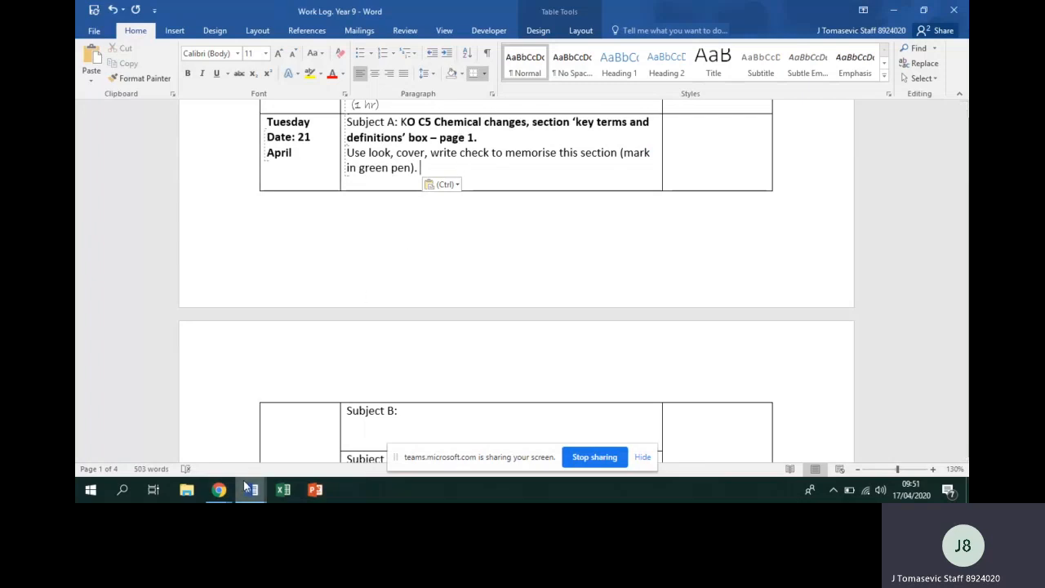
Step: Copy "the 'Acids, Alkalis & Redox Reactions' assignment on Seneca learning" from the work set's Chemistry section to the end of Tuesday's Subject A
{"action": "left_click", "coordinate": [215, 424]}
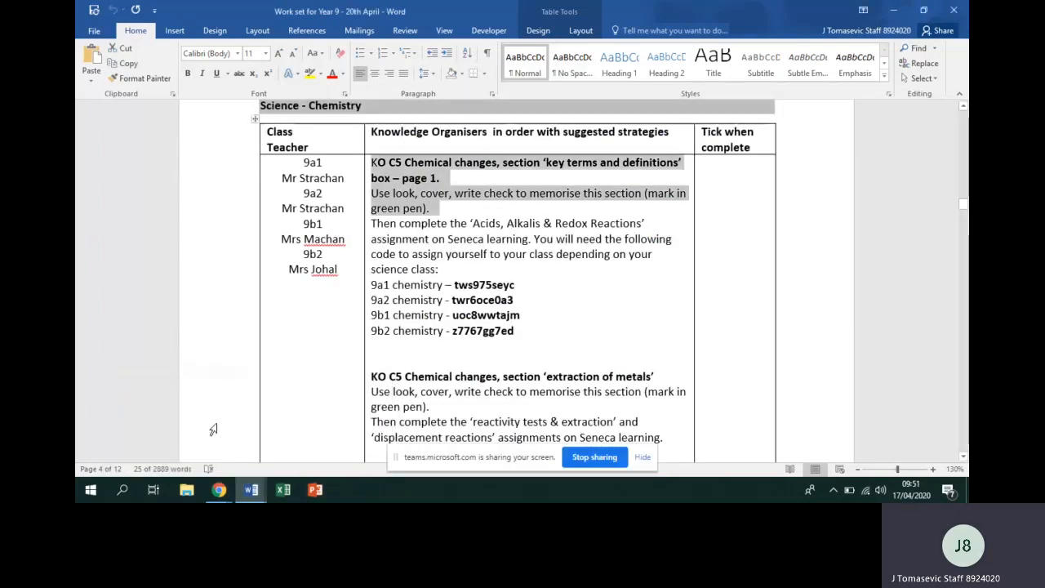
{"action": "left_click", "coordinate": [515, 283]}
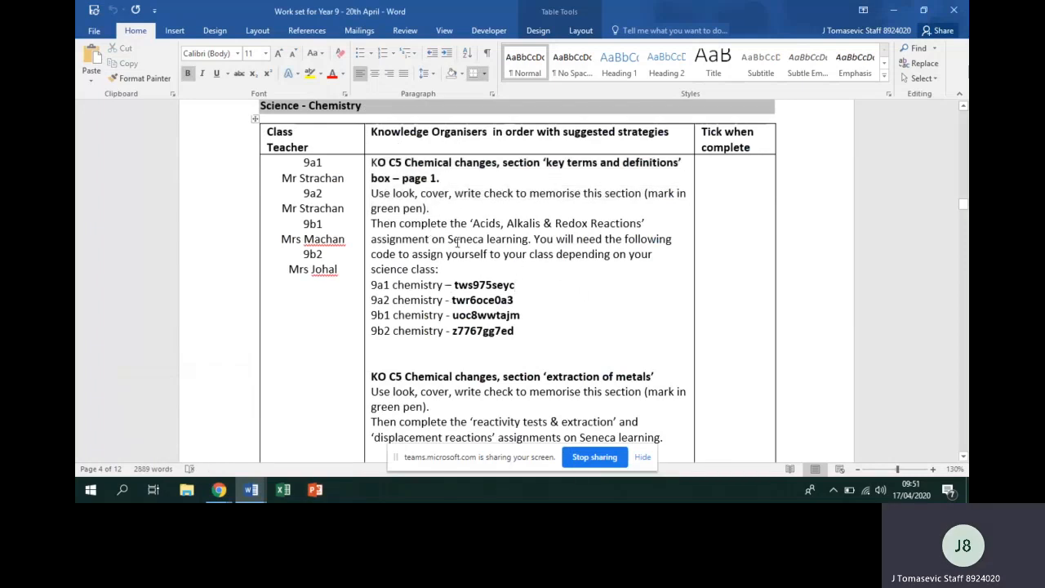
{"action": "left_click_drag", "start_coordinate": [468, 223], "coordinate": [509, 240]}
{"action": "key", "text": "ctrl+c"}
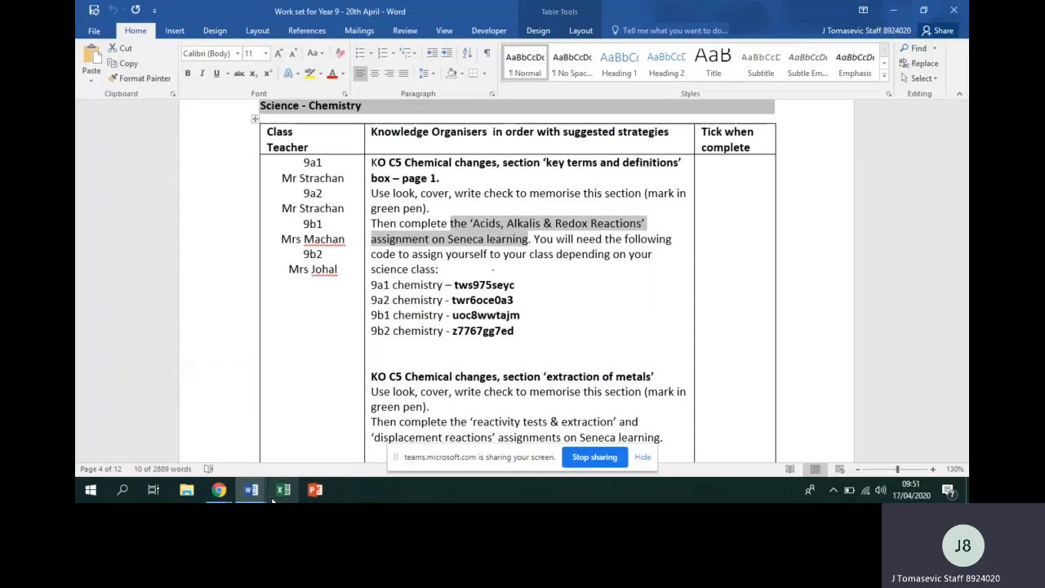
{"action": "mouse_move", "coordinate": [245, 495]}
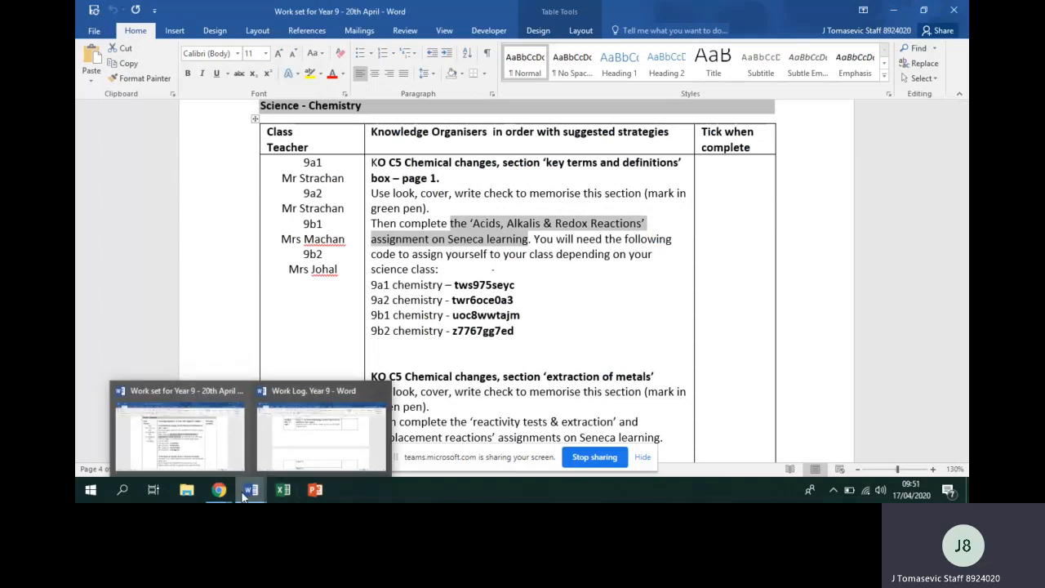
{"action": "left_click", "coordinate": [309, 442]}
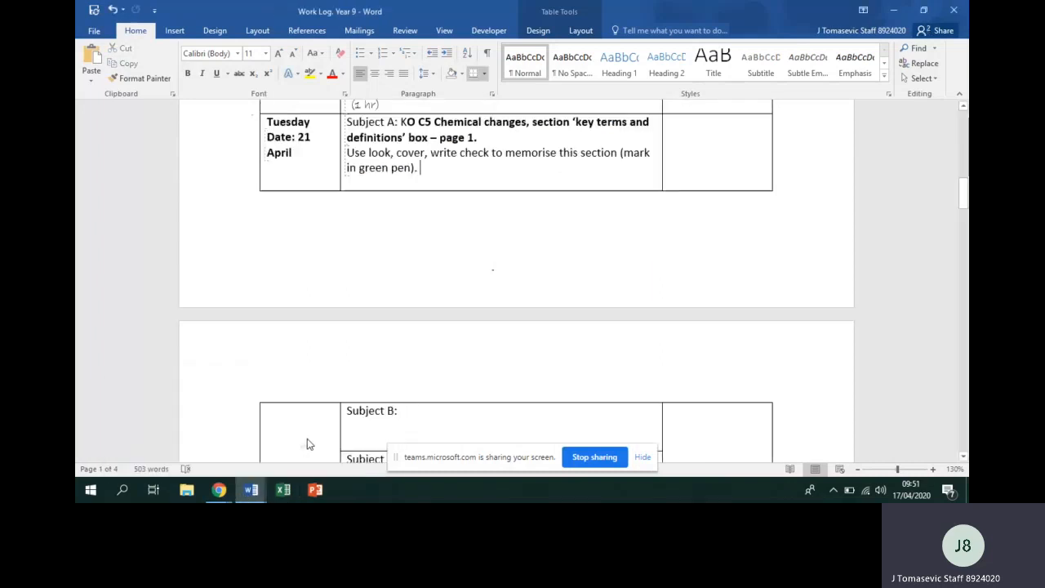
{"action": "key", "text": "ctrl+v"}
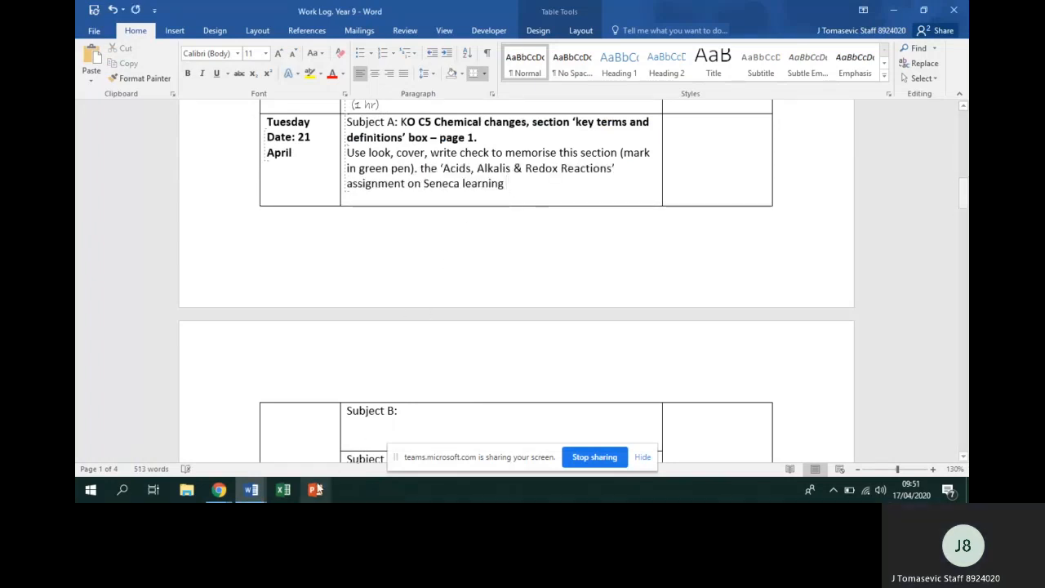
Step: Switch to the work set document and look up the 9b1 class code line in its Chemistry section
{"action": "mouse_move", "coordinate": [258, 491]}
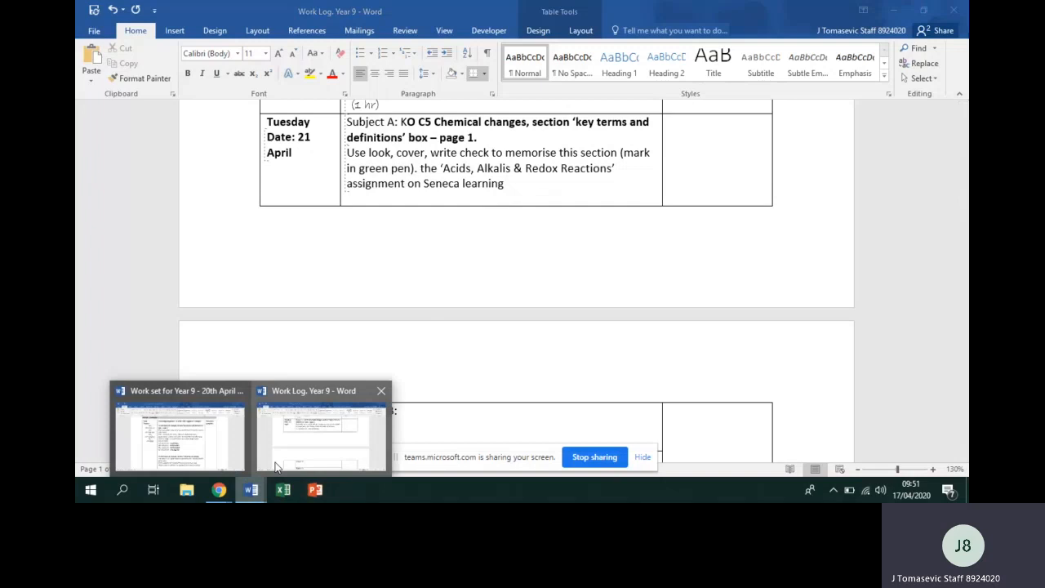
{"action": "left_click", "coordinate": [211, 440]}
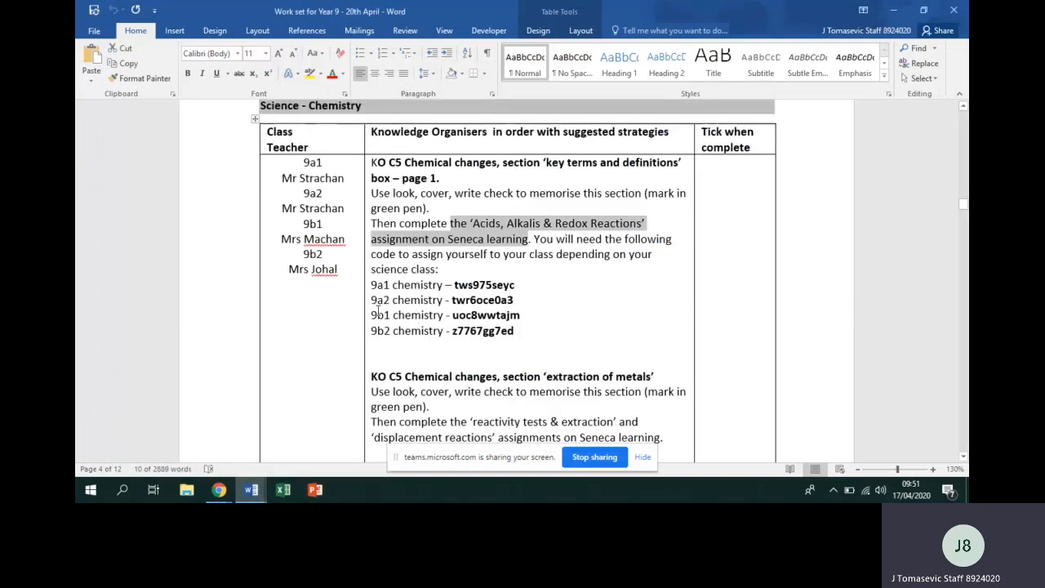
{"action": "left_click_drag", "start_coordinate": [372, 316], "coordinate": [515, 316]}
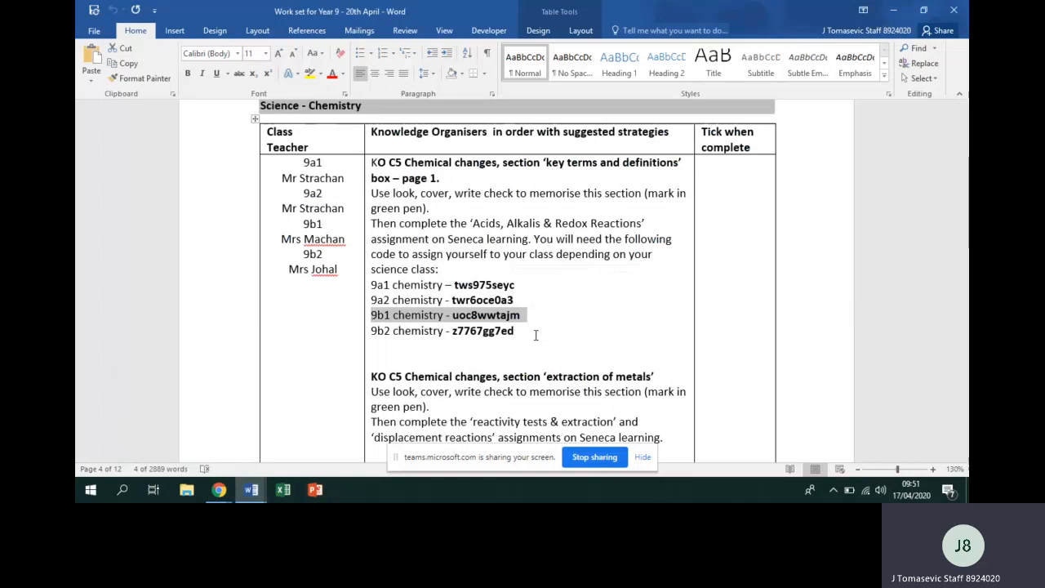
{"action": "left_click", "coordinate": [524, 331]}
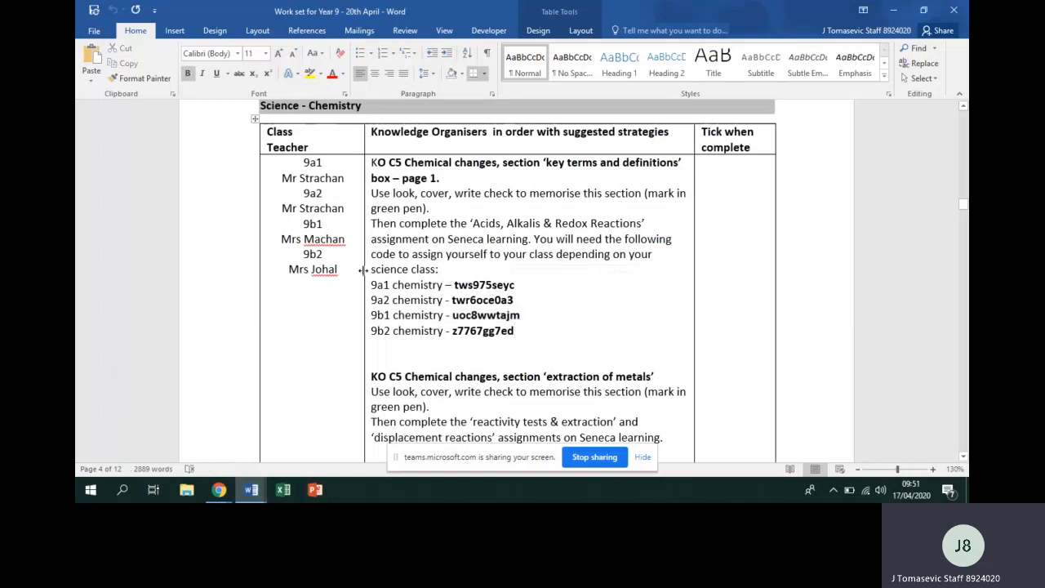
Step: Copy class 9A's History tasks 1 and 2, including the login code, from the work set into Tuesday's Subject B and add "(1 hr)"
{"action": "left_click_drag", "start_coordinate": [964, 204], "coordinate": [939, 275]}
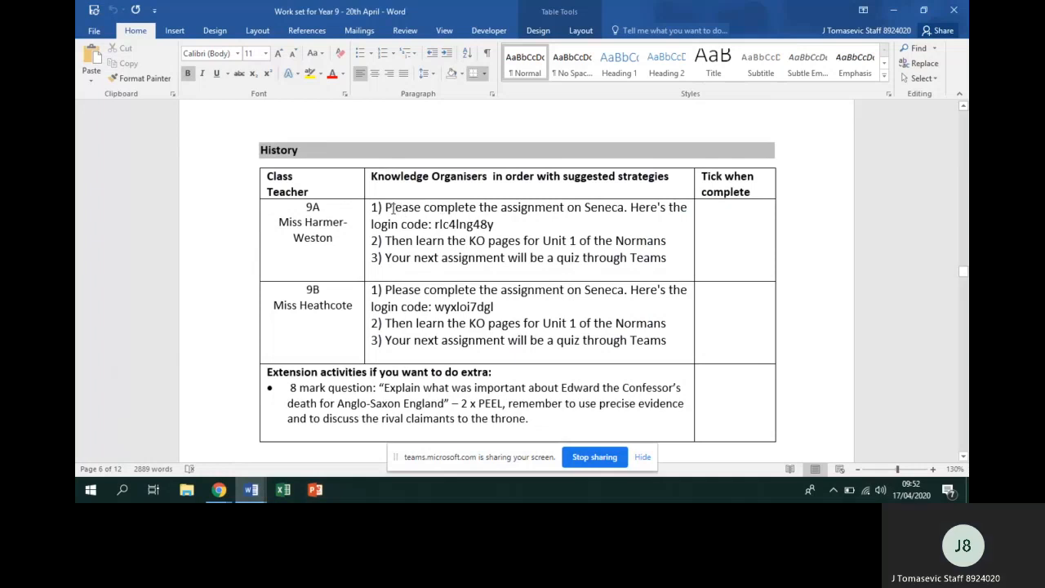
{"action": "left_click_drag", "start_coordinate": [372, 207], "coordinate": [489, 222]}
{"action": "left_click_drag", "start_coordinate": [563, 233], "coordinate": [660, 234]}
{"action": "key", "text": "ctrl+c"}
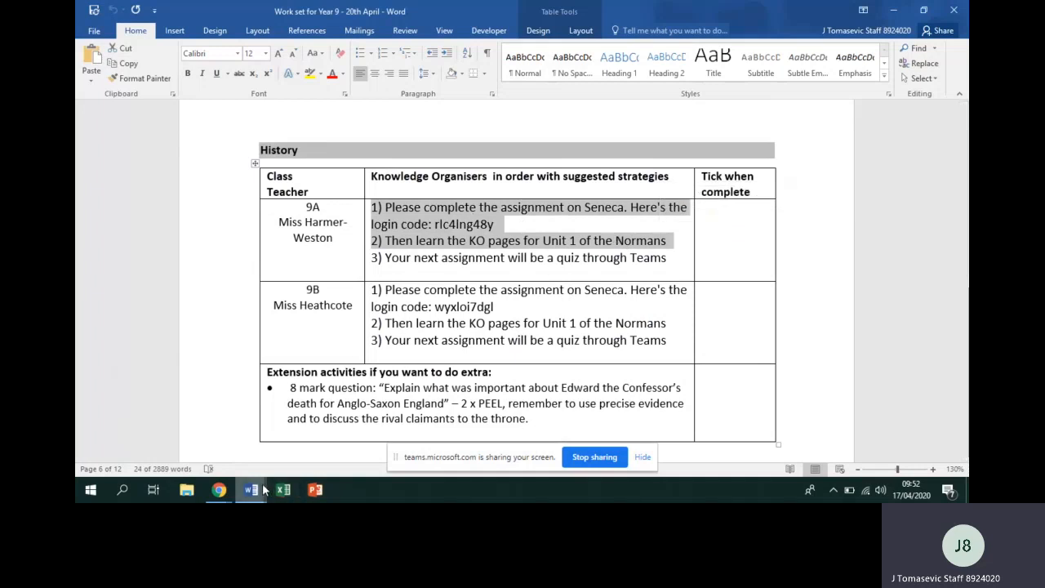
{"action": "mouse_move", "coordinate": [250, 490]}
{"action": "left_click", "coordinate": [298, 455]}
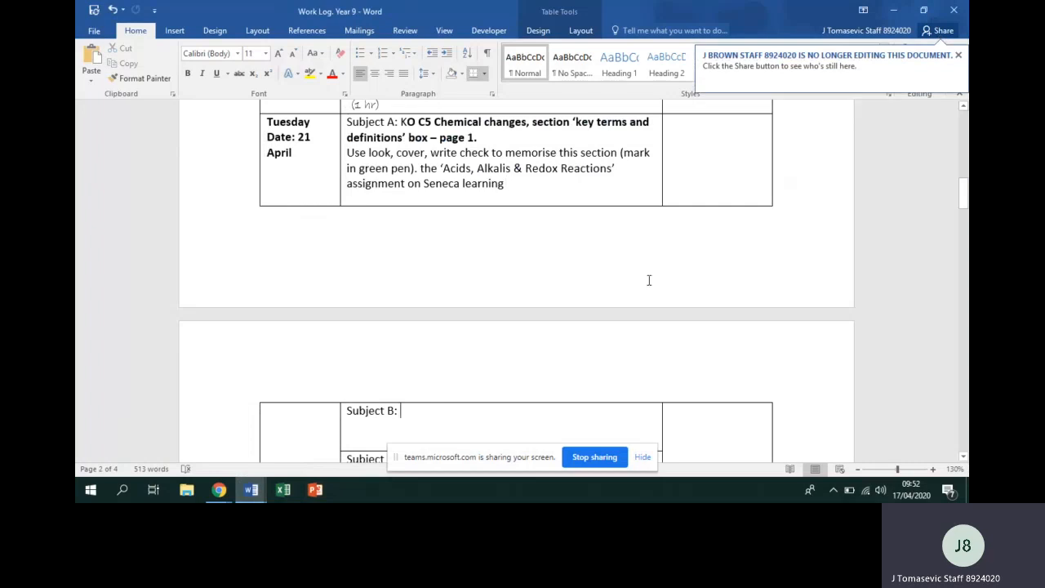
{"action": "left_click", "coordinate": [958, 55]}
{"action": "left_click", "coordinate": [434, 411]}
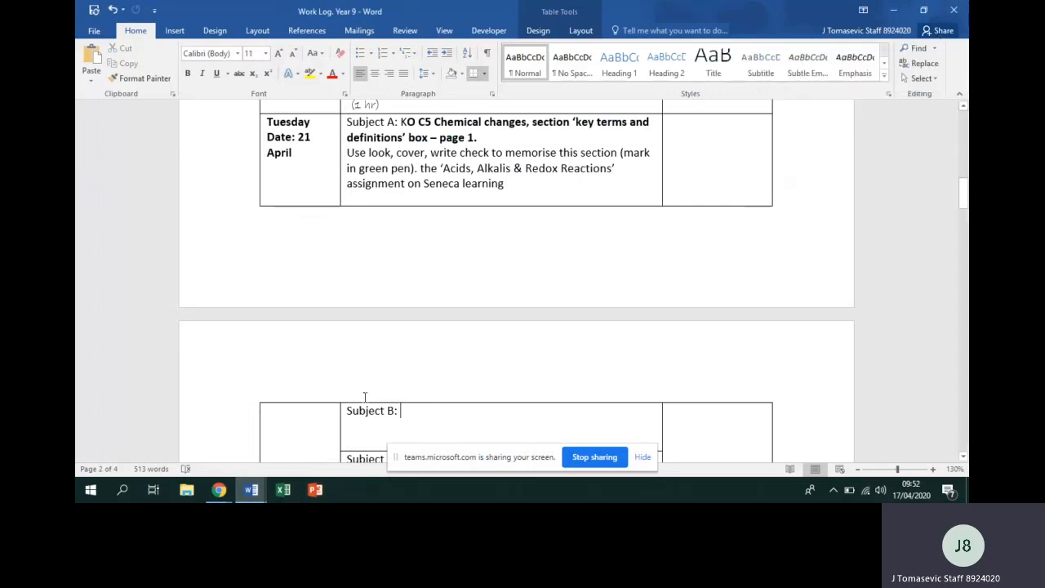
{"action": "key", "text": "ctrl+v"}
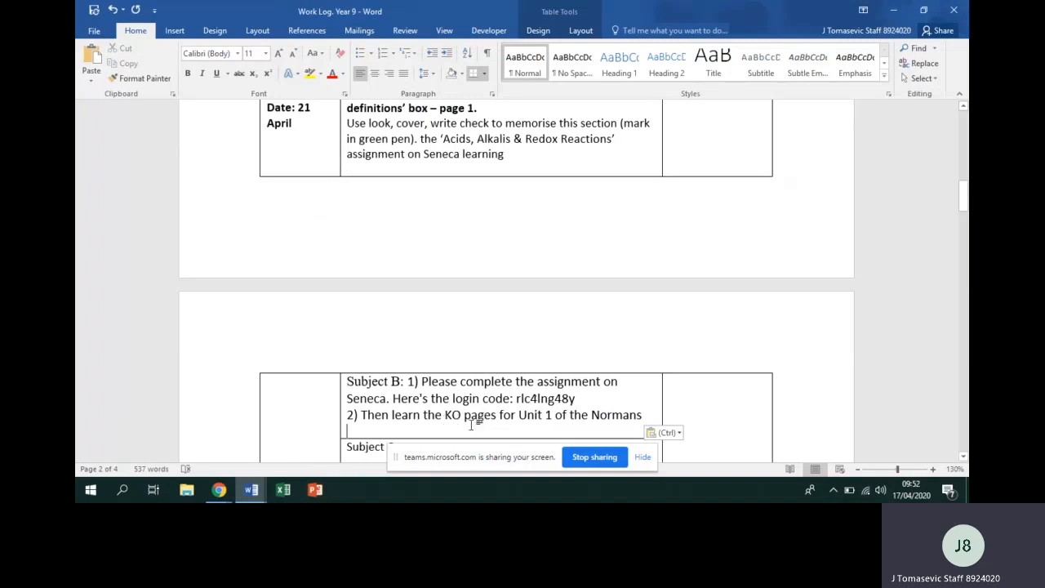
{"action": "type", "text": "(1 hr)"}
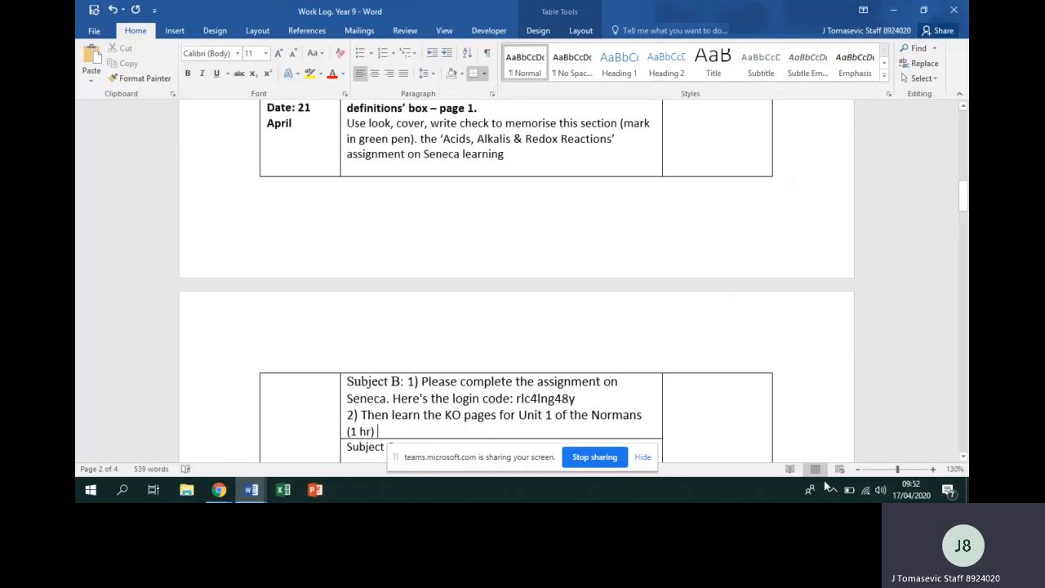
Step: Add the duration "(1hr)" at the end of Tuesday's Subject A, after "Seneca learning"
{"action": "left_click_drag", "start_coordinate": [963, 209], "coordinate": [962, 195]}
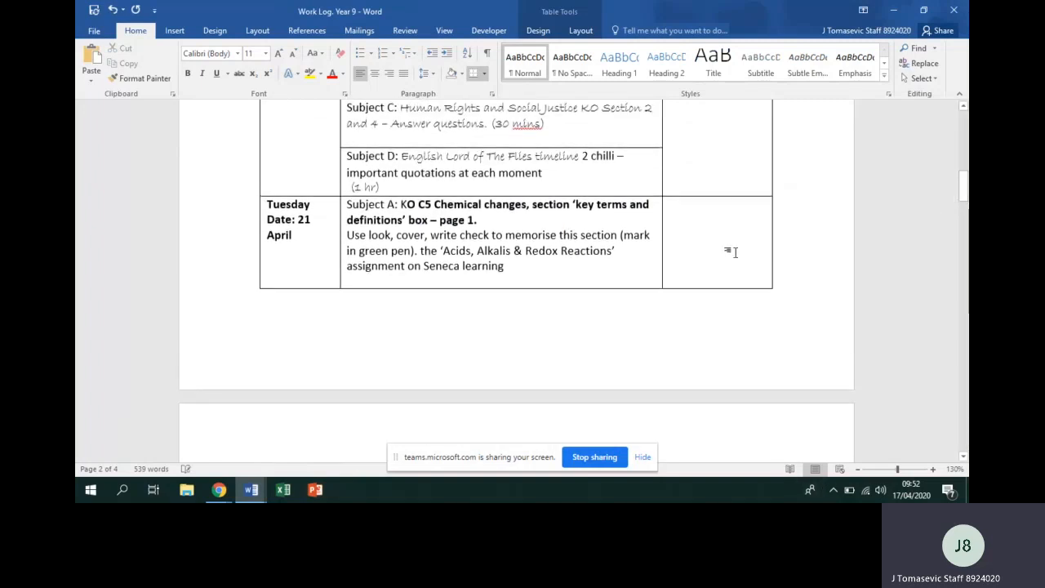
{"action": "left_click", "coordinate": [590, 268]}
{"action": "type", "text": "("}
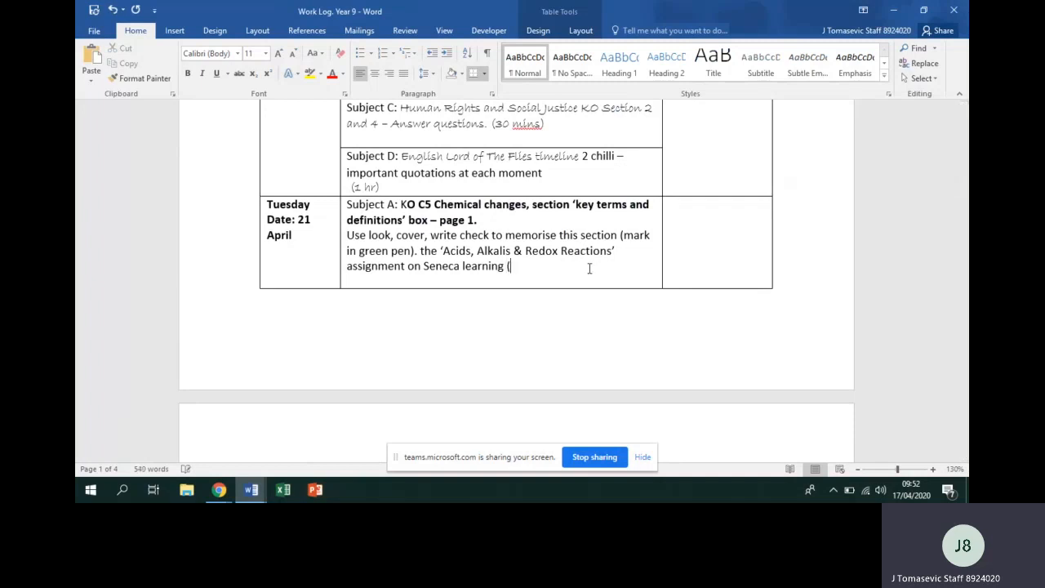
{"action": "type", "text": "1hr)"}
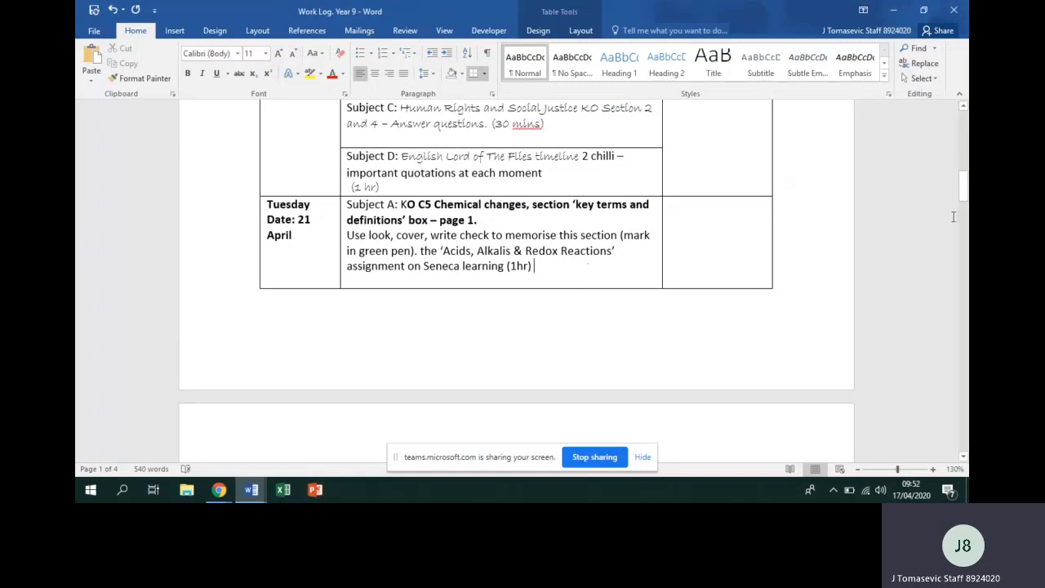
Step: Copy the Geography task from "Coasts Unit" through "mind maps" in the work set into Tuesday's Subject C and add "(1hr 30m)"
{"action": "left_click_drag", "start_coordinate": [962, 191], "coordinate": [957, 218]}
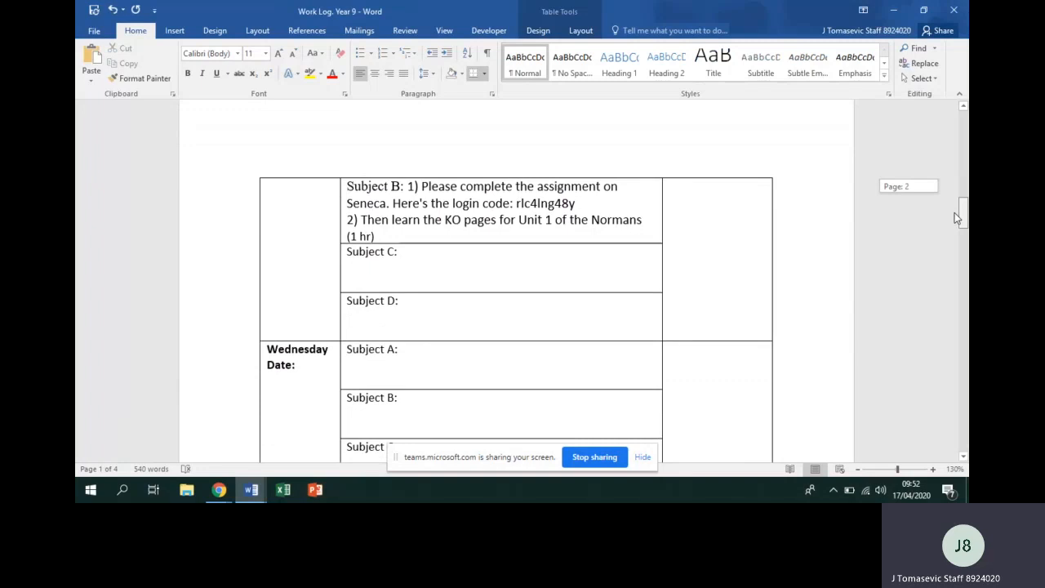
{"action": "left_click_drag", "start_coordinate": [955, 213], "coordinate": [924, 209]}
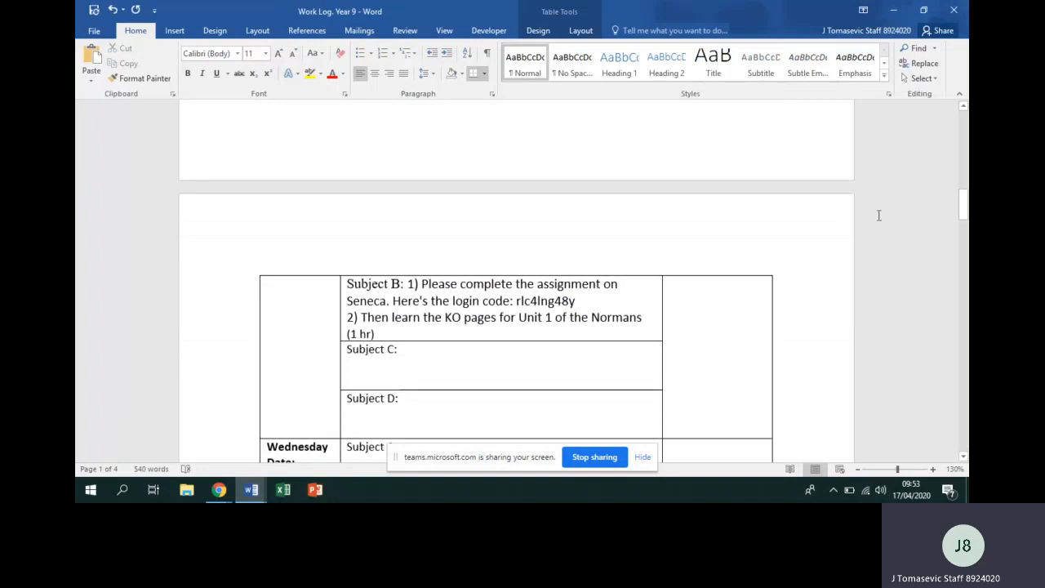
{"action": "mouse_move", "coordinate": [251, 495]}
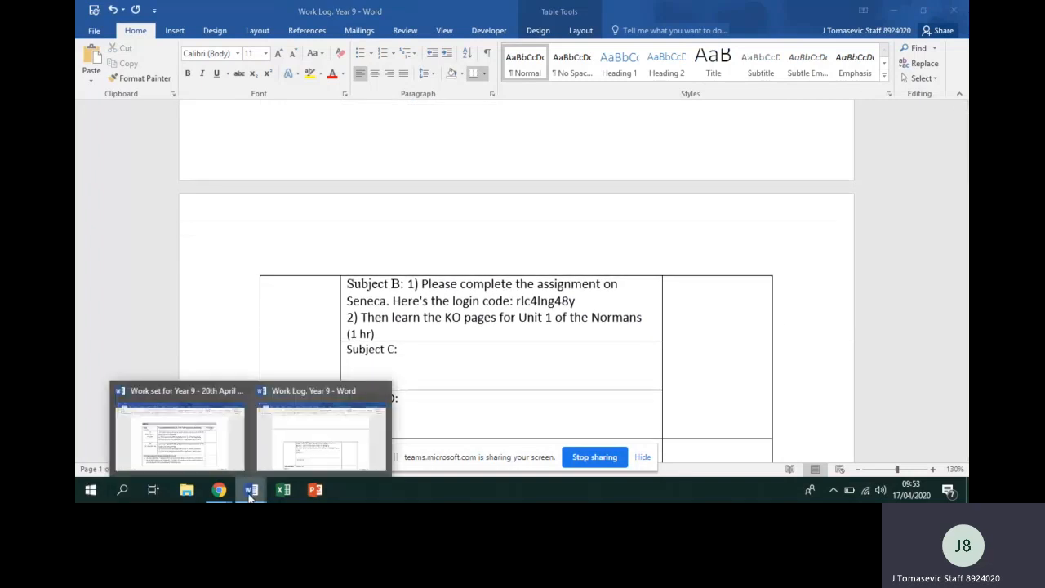
{"action": "left_click", "coordinate": [201, 448]}
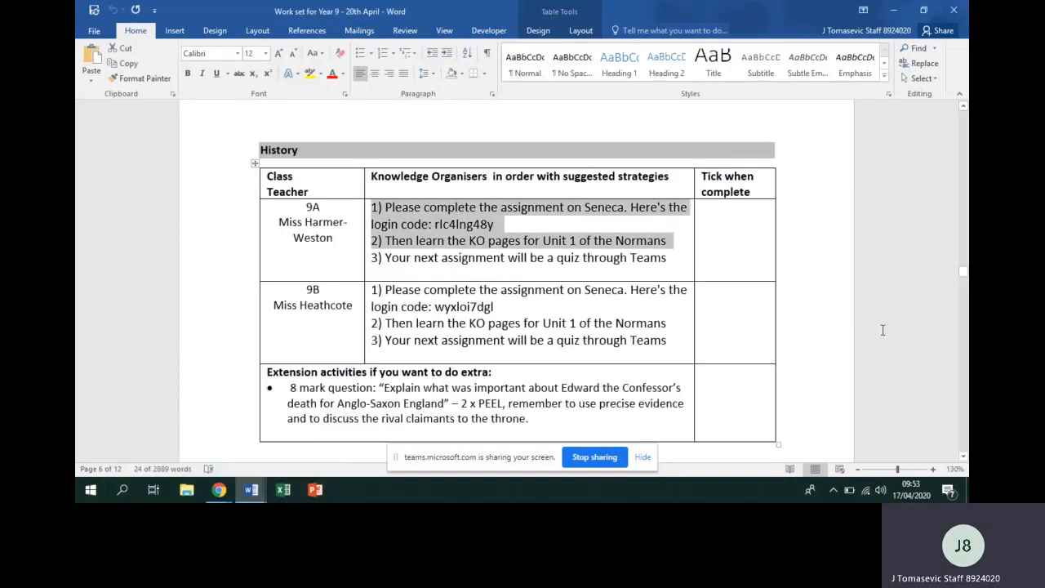
{"action": "mouse_move", "coordinate": [963, 272]}
{"action": "left_mouse_down"}
{"action": "mouse_move", "coordinate": [964, 299]}
{"action": "mouse_move", "coordinate": [963, 290]}
{"action": "left_mouse_up"}
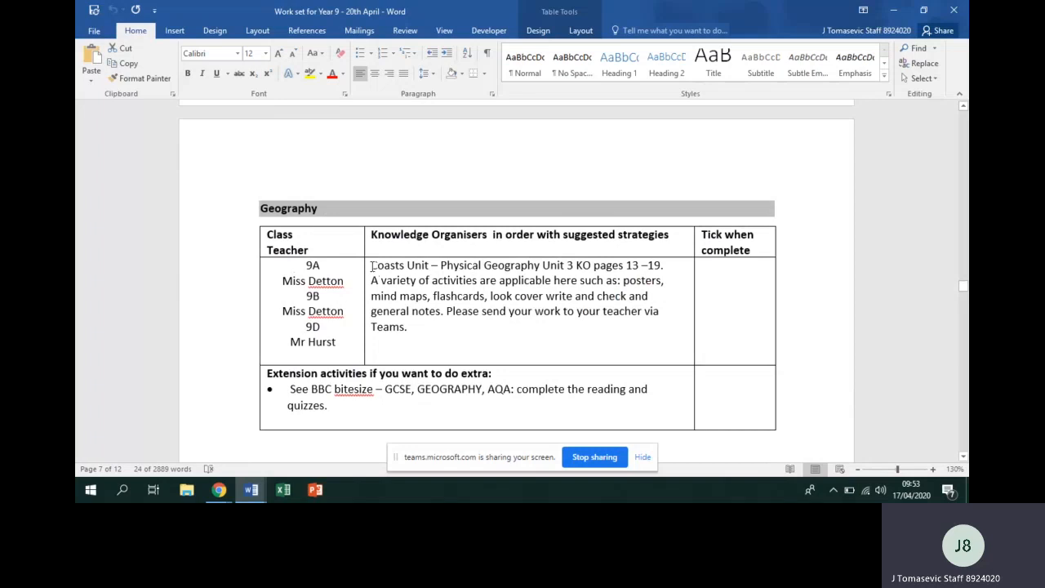
{"action": "left_click_drag", "start_coordinate": [371, 268], "coordinate": [426, 296]}
{"action": "key", "text": "ctrl+c"}
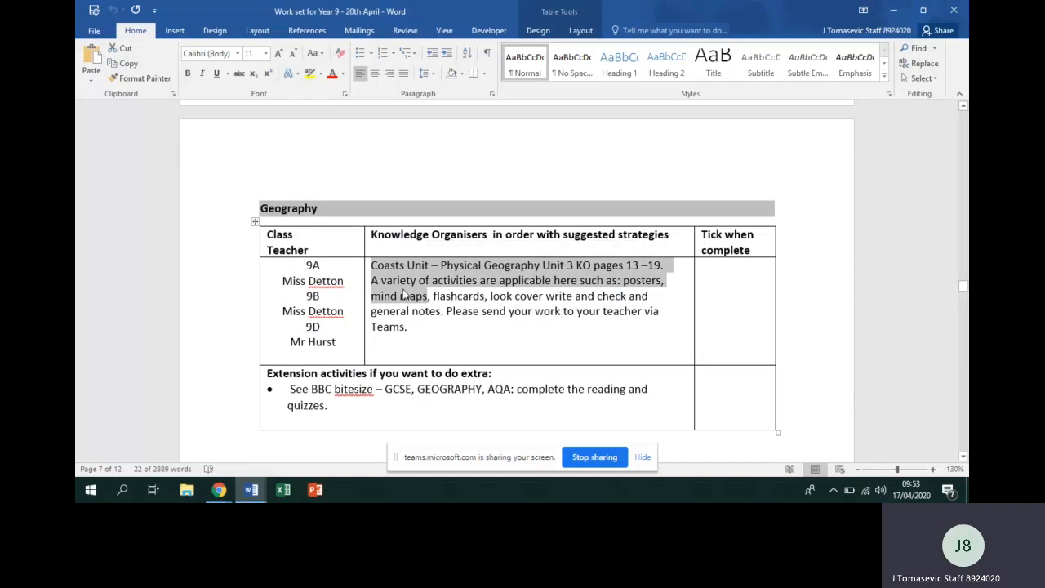
{"action": "mouse_move", "coordinate": [251, 491]}
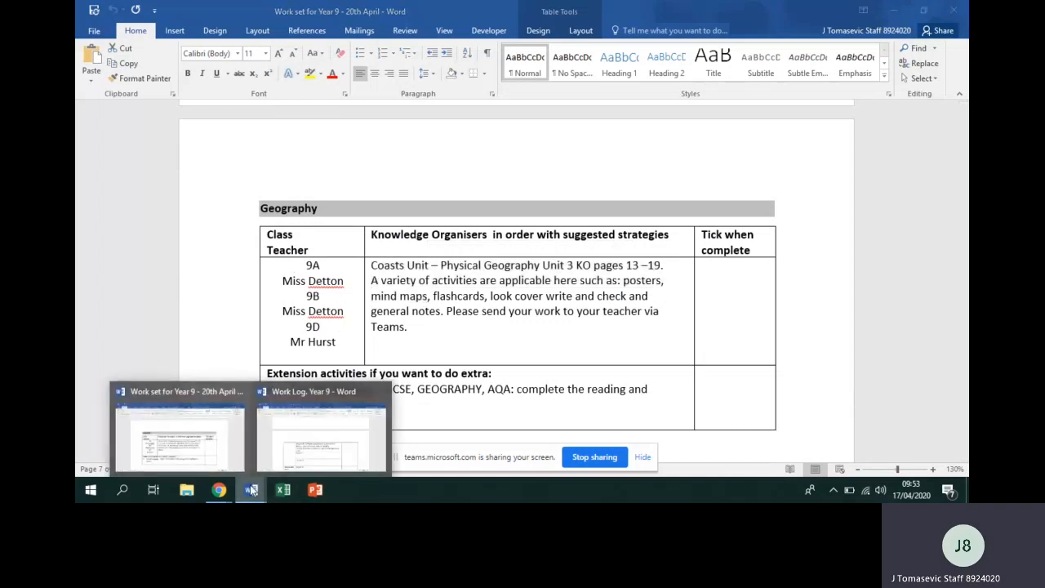
{"action": "left_click", "coordinate": [285, 459]}
{"action": "left_click", "coordinate": [443, 359]}
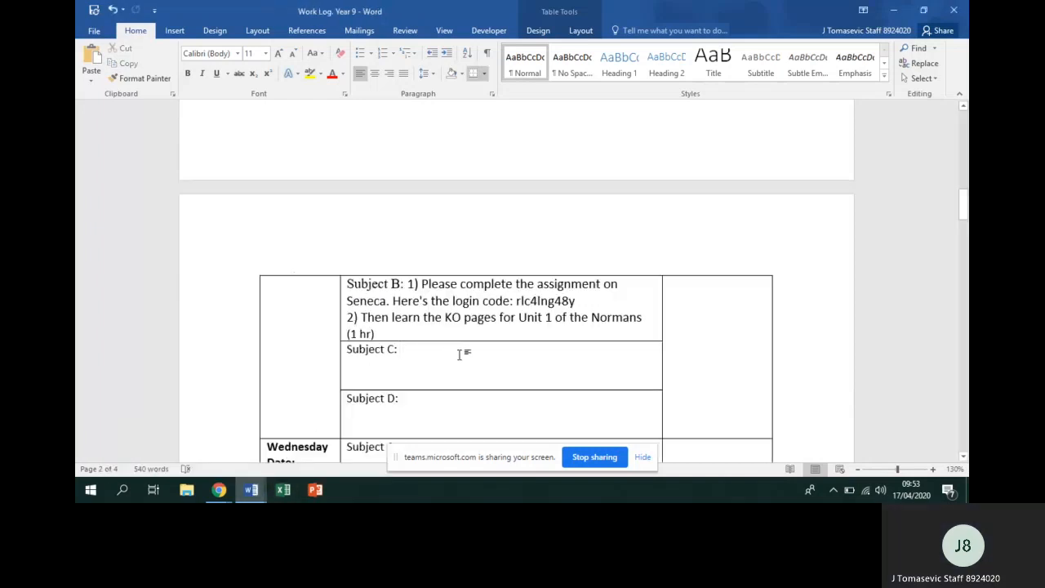
{"action": "key", "text": "ctrl+v"}
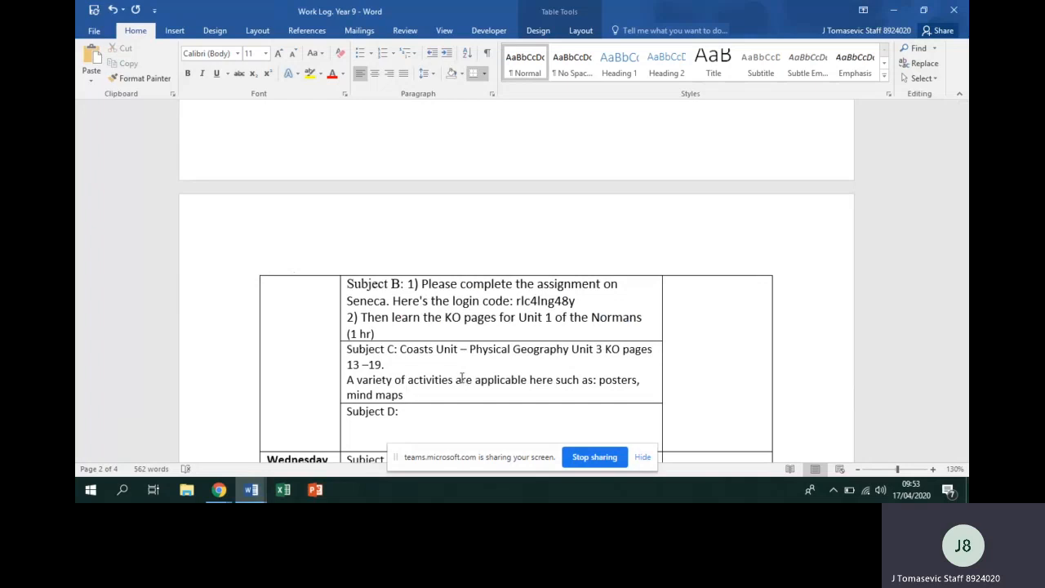
{"action": "type", "text": "(1hr 30m"}
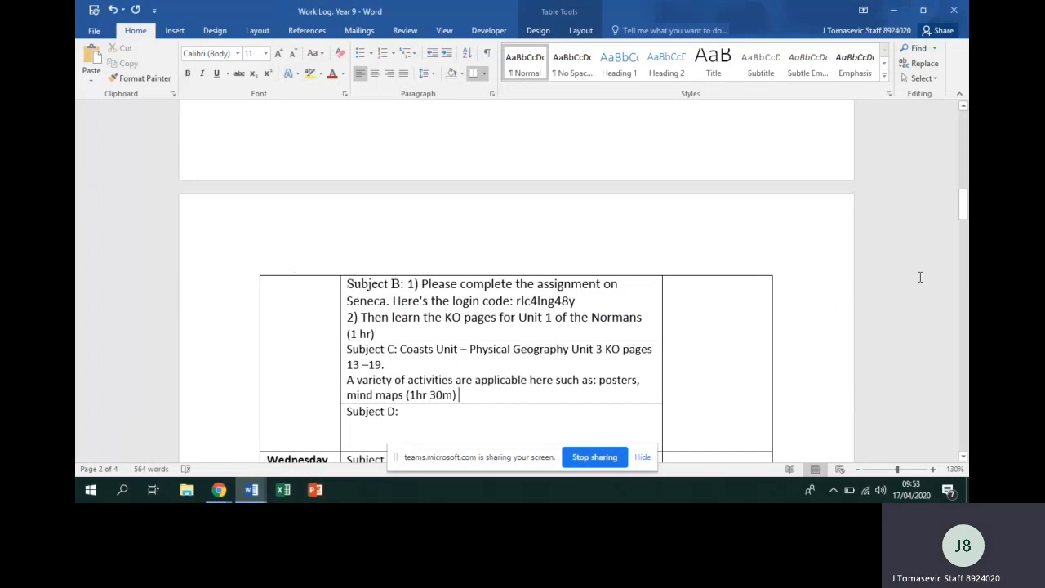
Step: Enter "Reading (30 mins)" and, after a blank line, "Helped cook dinner for family." in Tuesday's other activities
{"action": "left_click", "coordinate": [964, 210]}
{"action": "left_click_drag", "start_coordinate": [965, 209], "coordinate": [915, 190]}
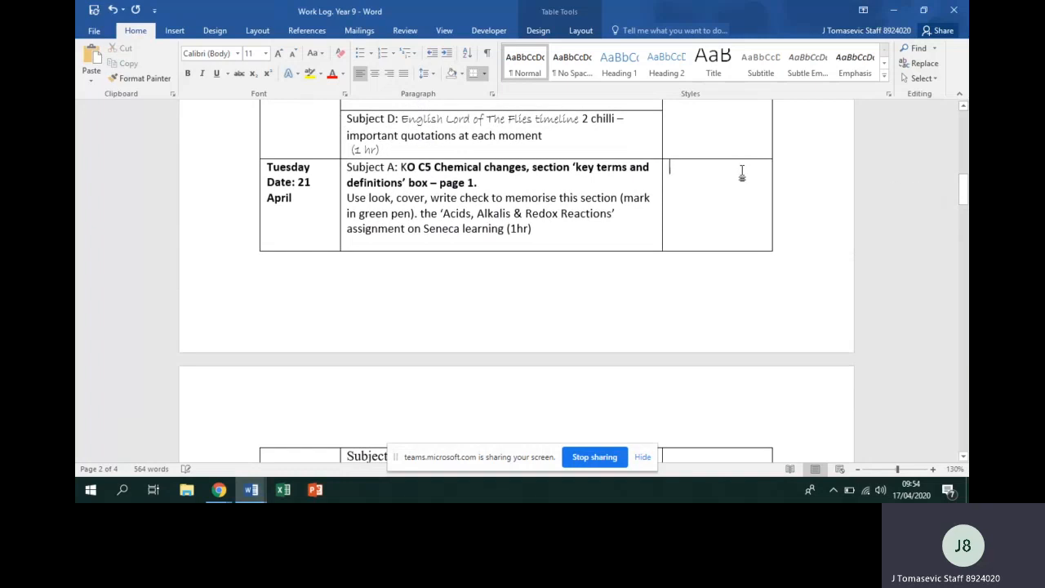
{"action": "type", "text": "Readi"}
{"action": "type", "text": "ng (30 mins)"}
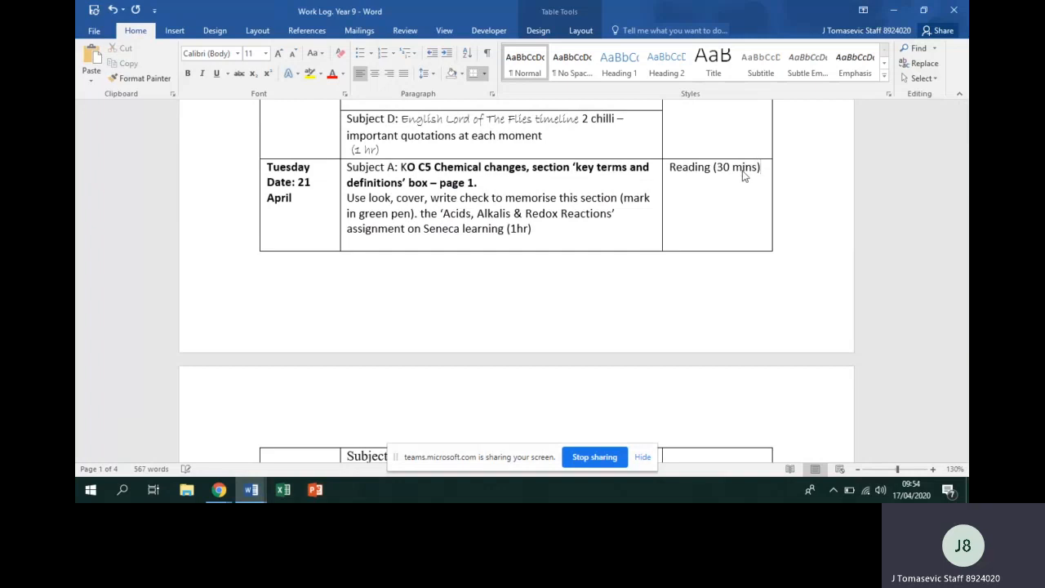
{"action": "key", "text": "Return"}
{"action": "type", "text": "Helped cook dinner "}
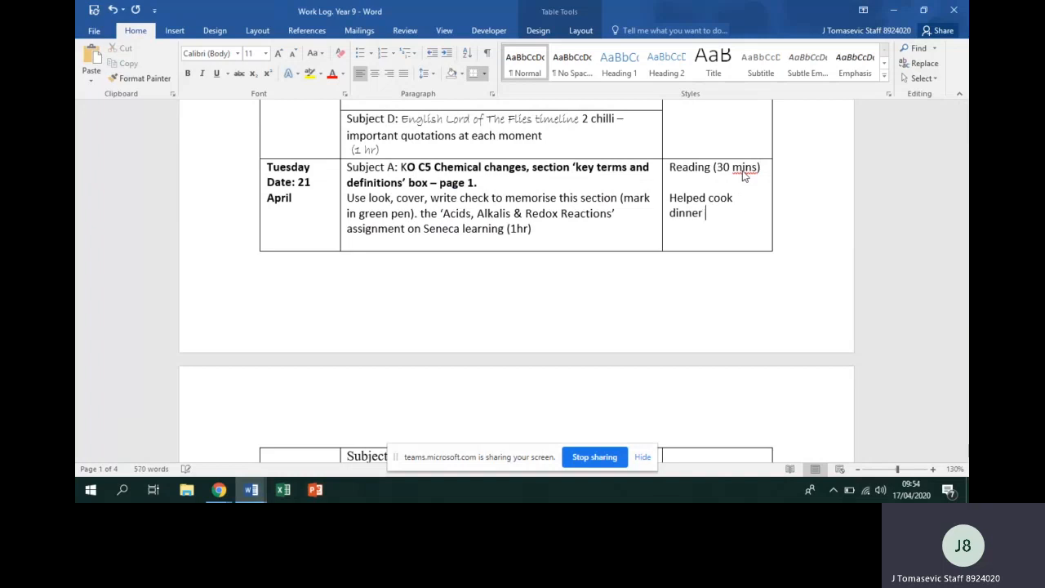
{"action": "type", "text": "for family."}
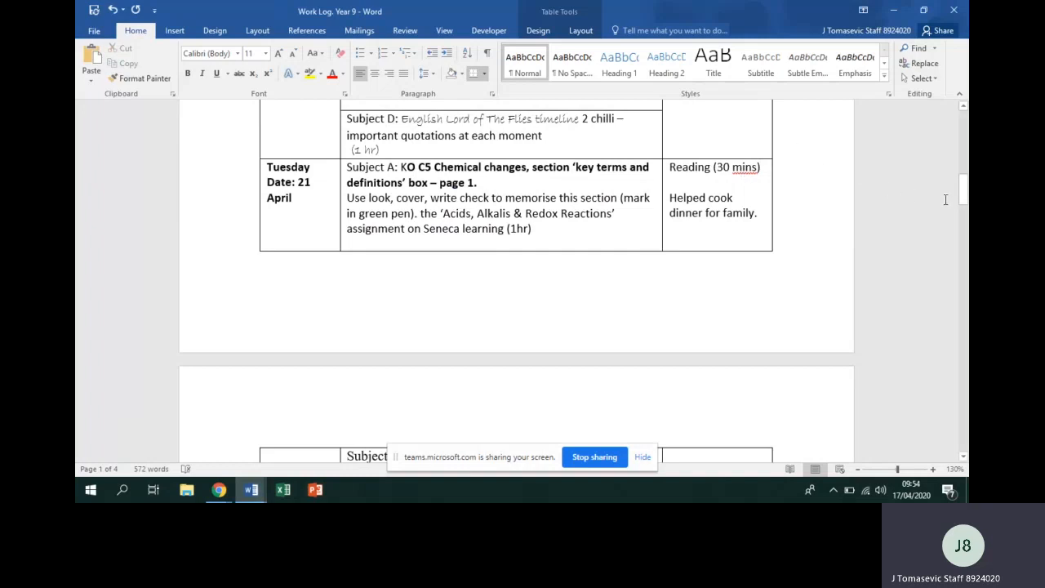
Step: Copy the Spanish "Music and sport vocab Quizlet" task with its link from the work set into Tuesday's Subject D and add "(45 mins)"
{"action": "left_click_drag", "start_coordinate": [964, 194], "coordinate": [947, 215]}
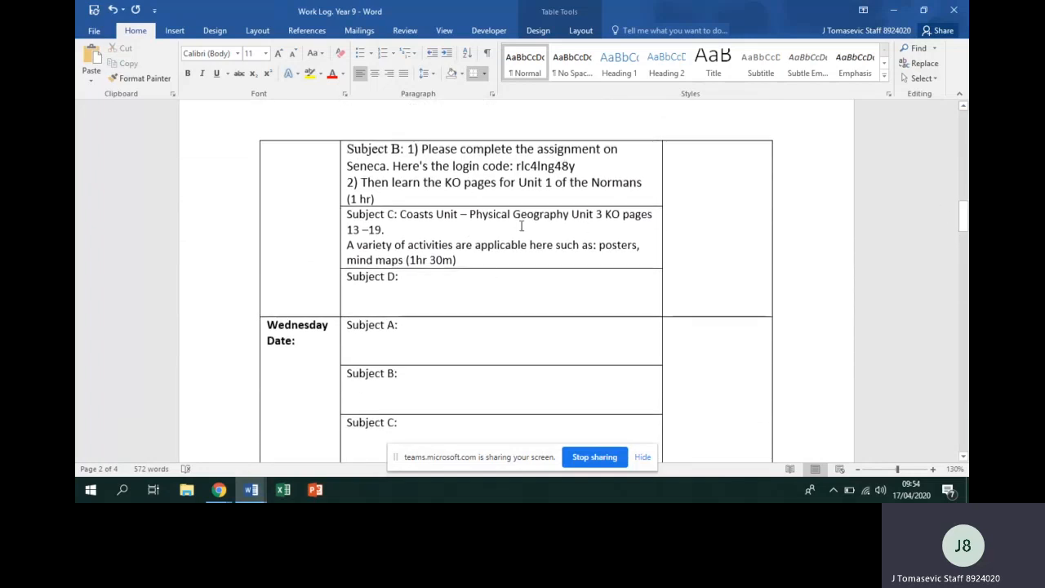
{"action": "left_click", "coordinate": [443, 278]}
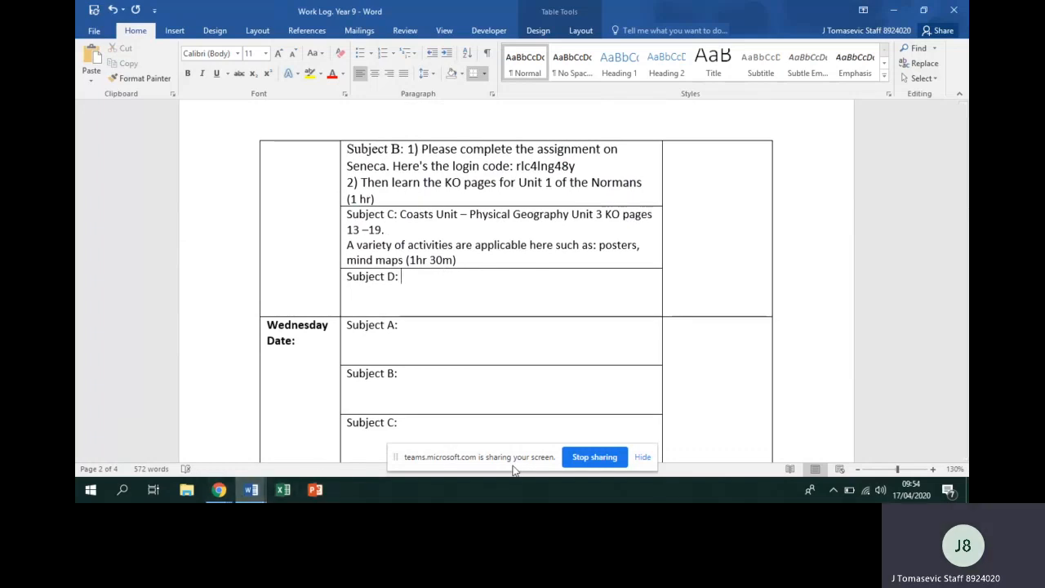
{"action": "mouse_move", "coordinate": [259, 495]}
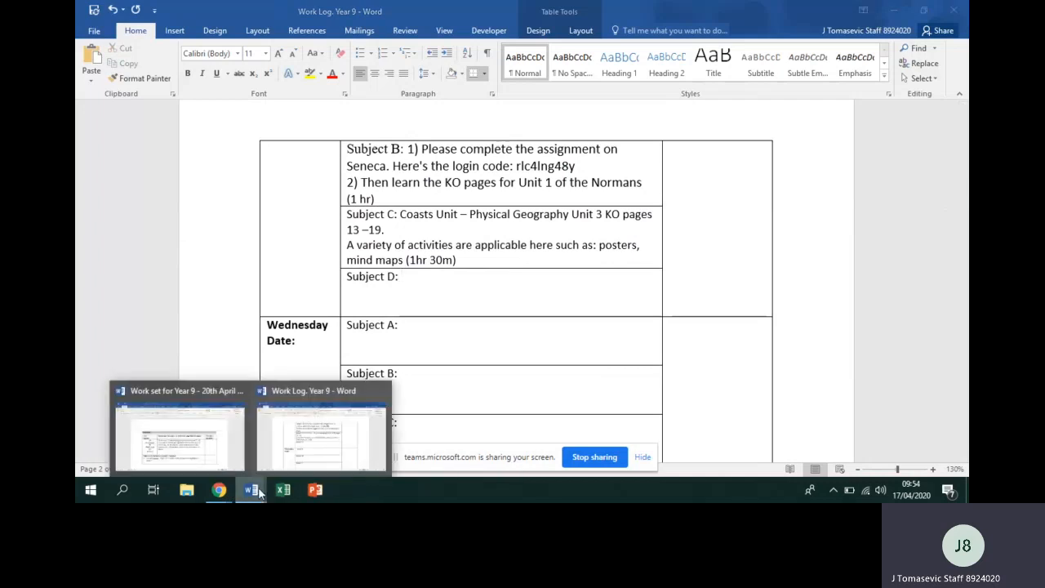
{"action": "left_click", "coordinate": [180, 437]}
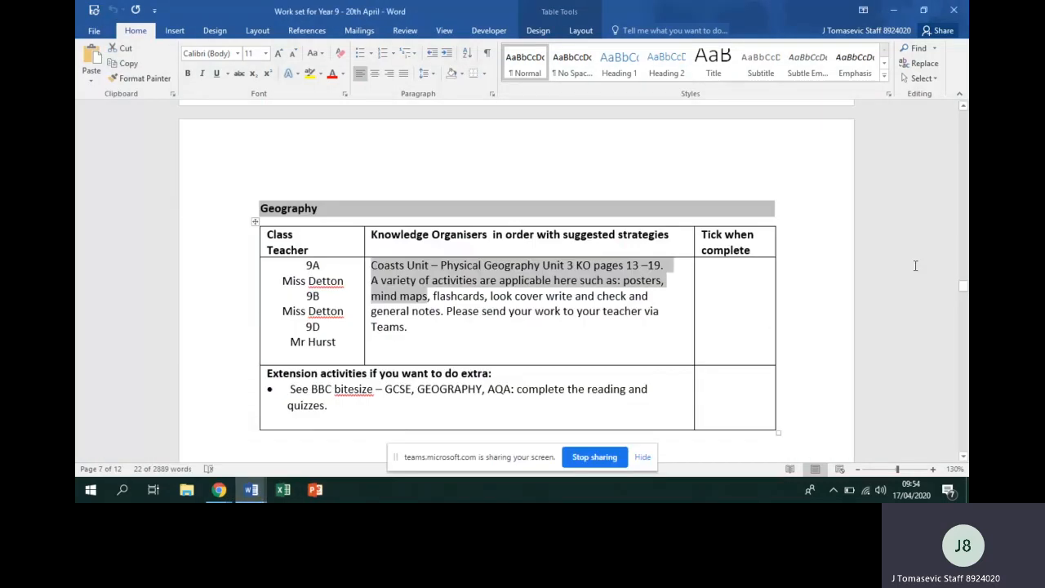
{"action": "left_click_drag", "start_coordinate": [963, 286], "coordinate": [963, 321]}
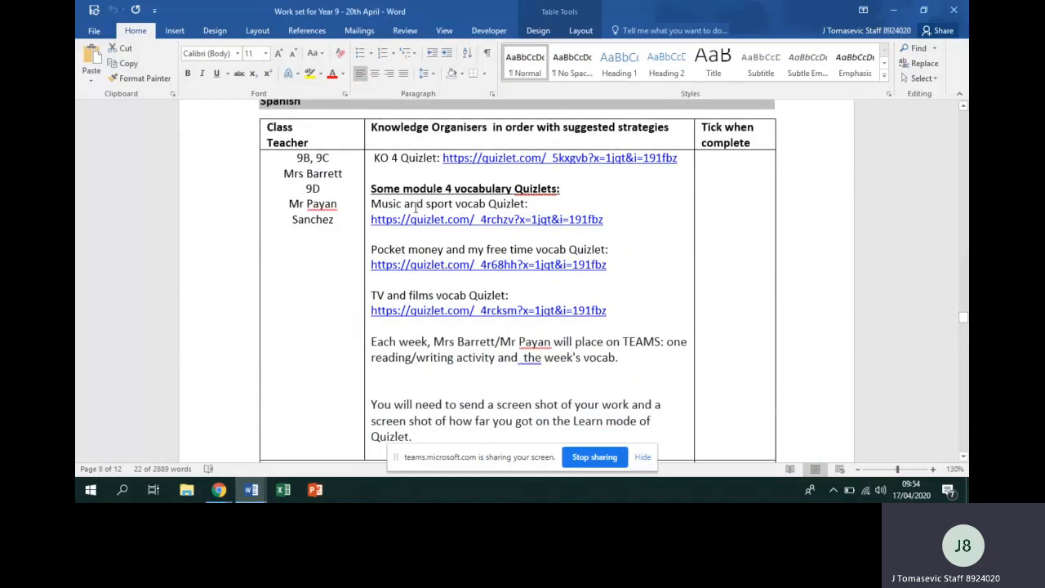
{"action": "left_click_drag", "start_coordinate": [384, 204], "coordinate": [590, 223]}
{"action": "key", "text": "ctrl+c"}
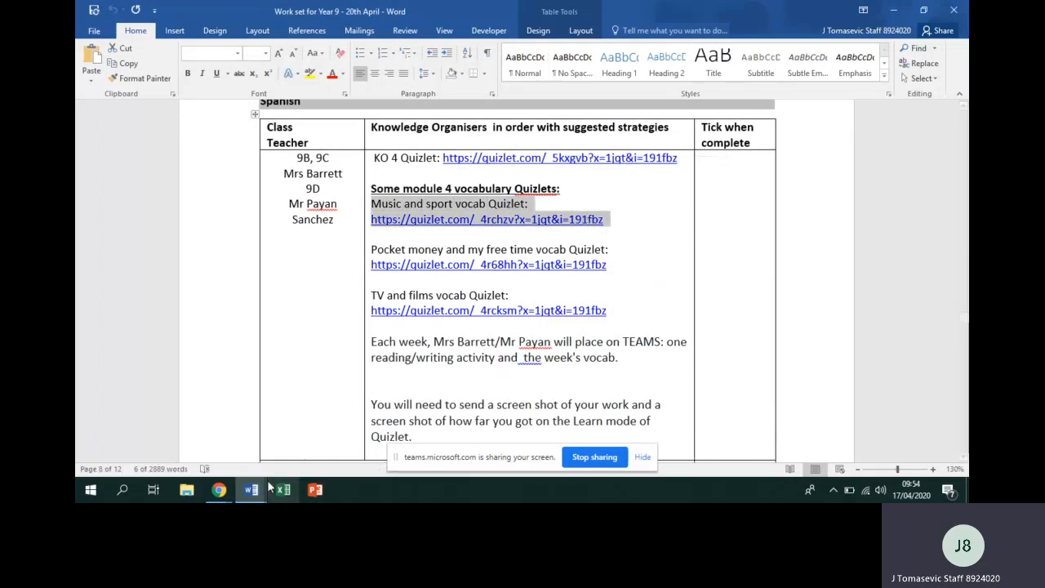
{"action": "mouse_move", "coordinate": [256, 494]}
{"action": "left_click", "coordinate": [308, 424]}
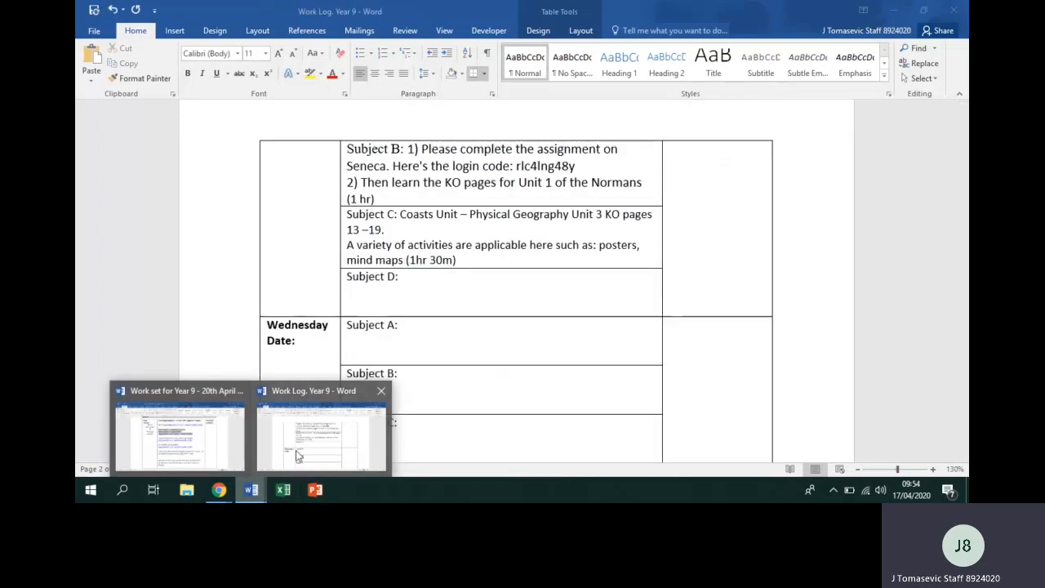
{"action": "left_click", "coordinate": [458, 297]}
{"action": "key", "text": "ctrl+v"}
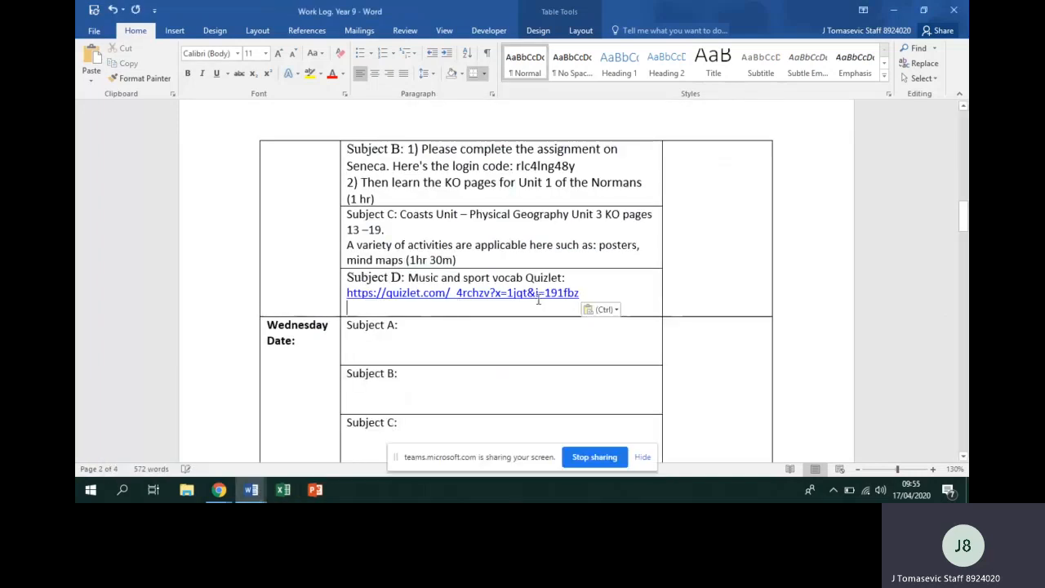
{"action": "type", "text": "(3"}
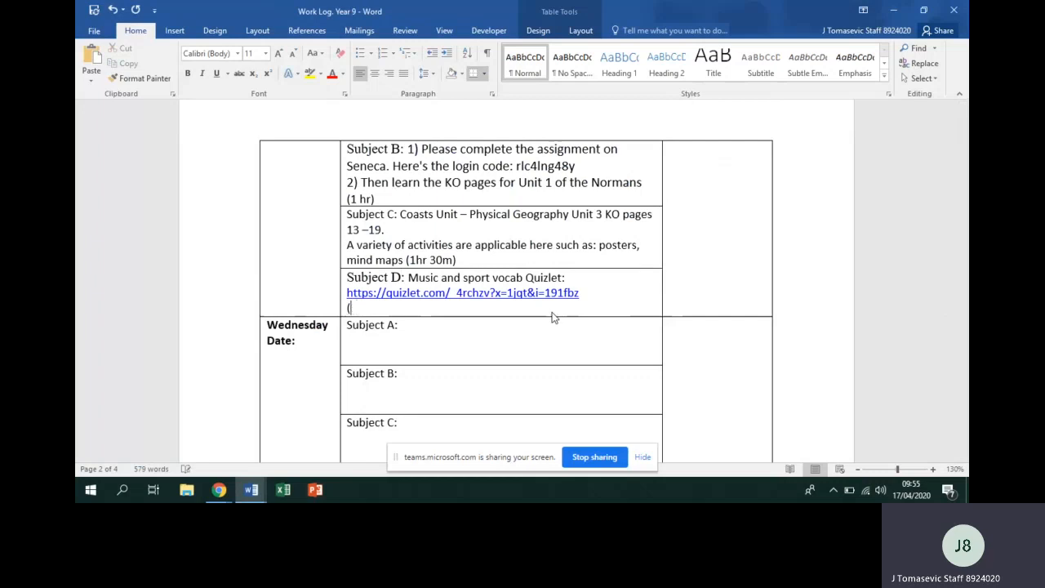
{"action": "type", "text": "5 mins"}
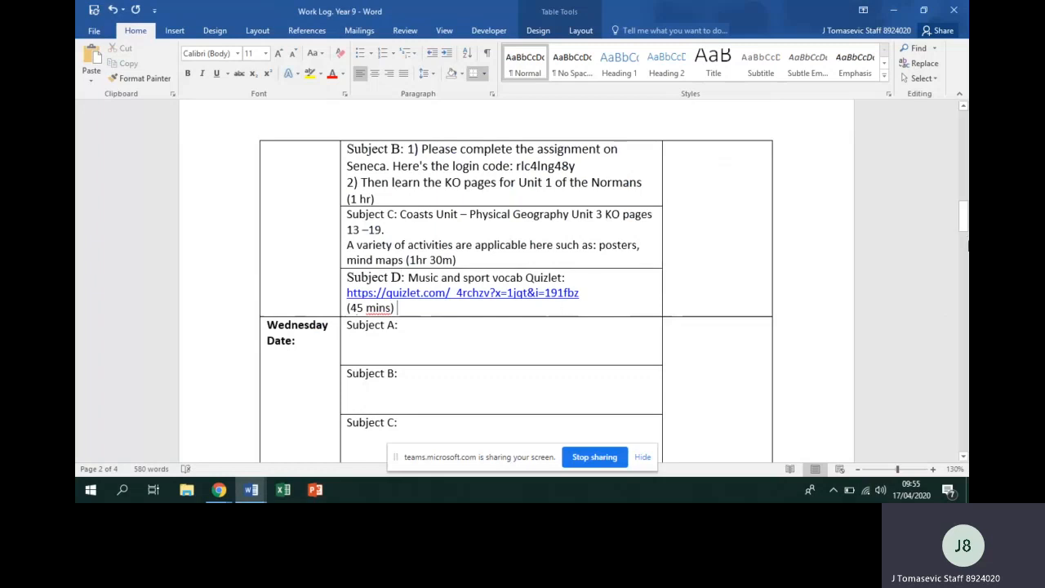
Step: Enter the date "1 May" for the last Friday in the work log
{"action": "left_click_drag", "start_coordinate": [964, 227], "coordinate": [963, 400]}
{"action": "left_click", "coordinate": [311, 176]}
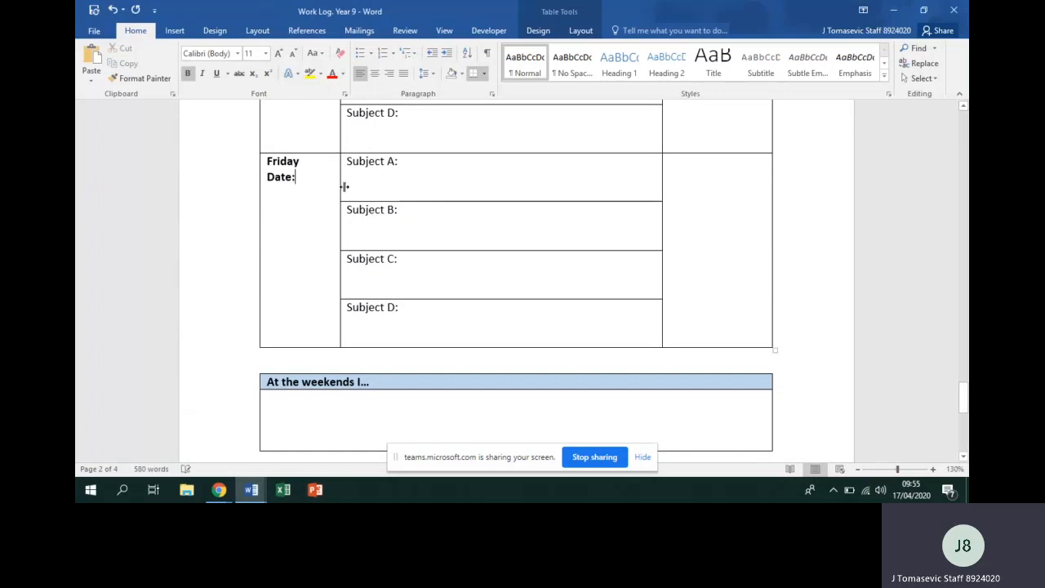
{"action": "type", "text": "1May"}
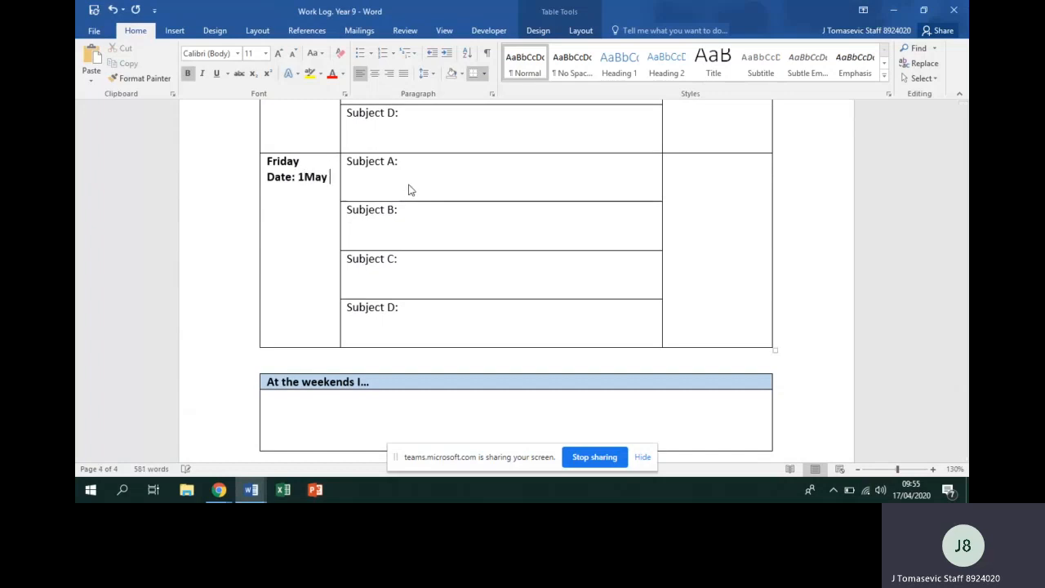
{"action": "key", "text": "Left"}
{"action": "key", "text": "Left"}
{"action": "key", "text": "Left"}
{"action": "key", "text": "Left"}
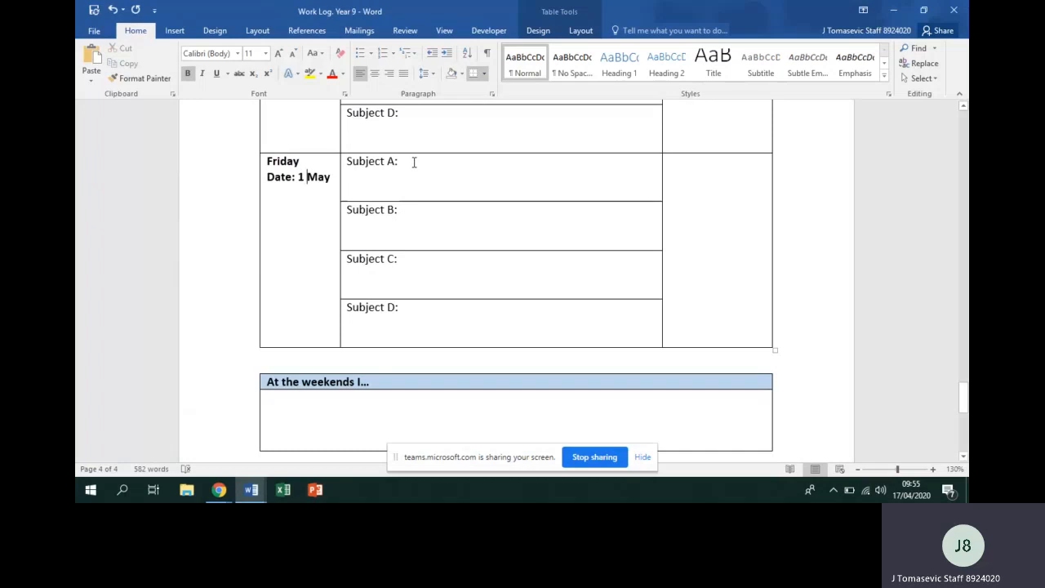
Step: Enter "Video calling friends" and "Netflix" on separate lines under "At the weekends I..." and dismiss the co-editing notice
{"action": "mouse_move", "coordinate": [967, 400]}
{"action": "left_mouse_down"}
{"action": "mouse_move", "coordinate": [965, 411]}
{"action": "mouse_move", "coordinate": [931, 261]}
{"action": "mouse_move", "coordinate": [933, 151]}
{"action": "mouse_move", "coordinate": [947, 106]}
{"action": "mouse_move", "coordinate": [961, 192]}
{"action": "mouse_move", "coordinate": [965, 418]}
{"action": "left_mouse_up"}
{"action": "left_click", "coordinate": [563, 139]}
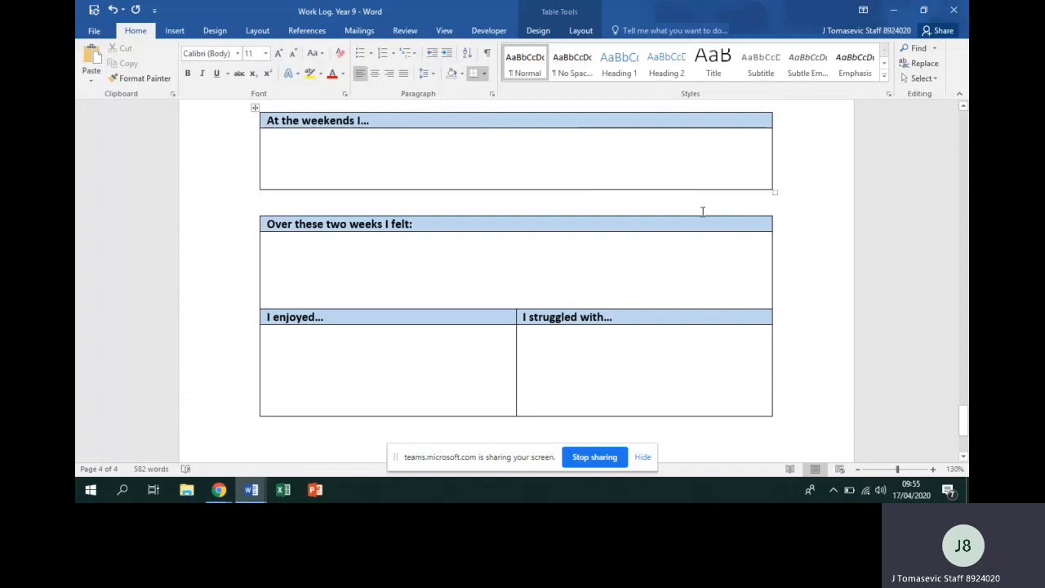
{"action": "type", "text": "Video calling friend"}
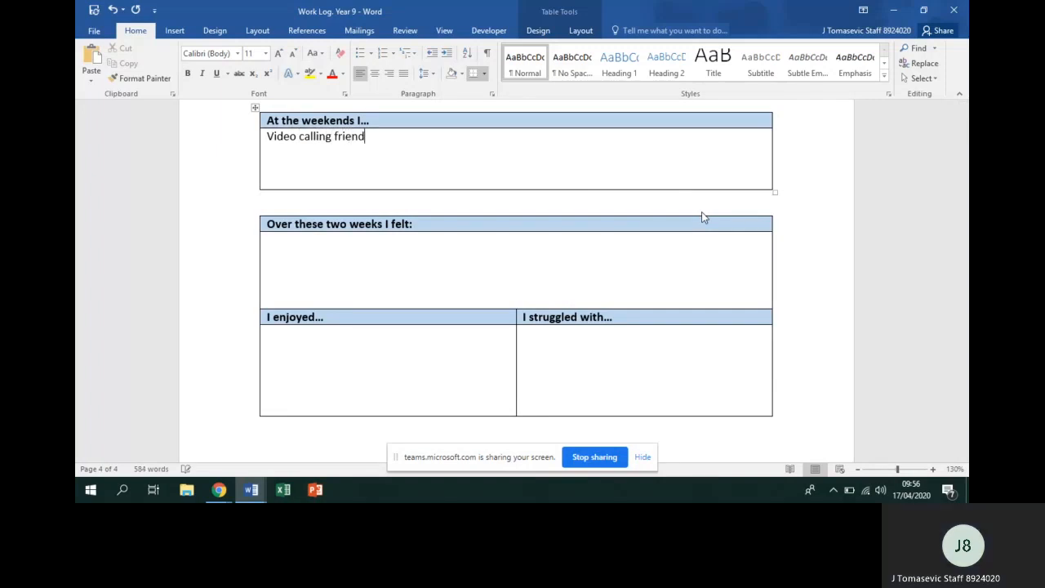
{"action": "type", "text": "s"}
{"action": "key", "text": "Return"}
{"action": "type", "text": "Ne"}
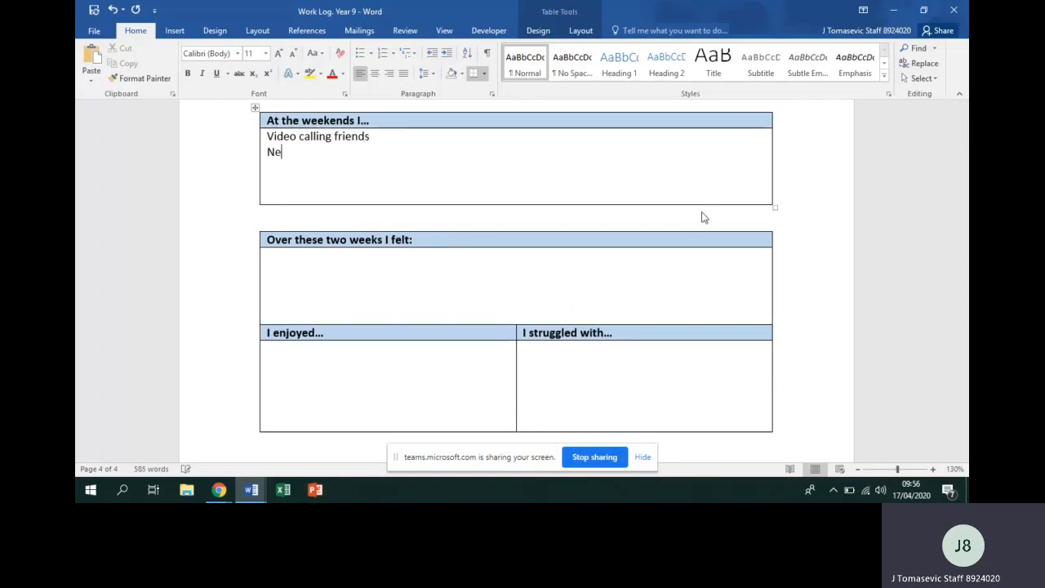
{"action": "type", "text": "tflix"}
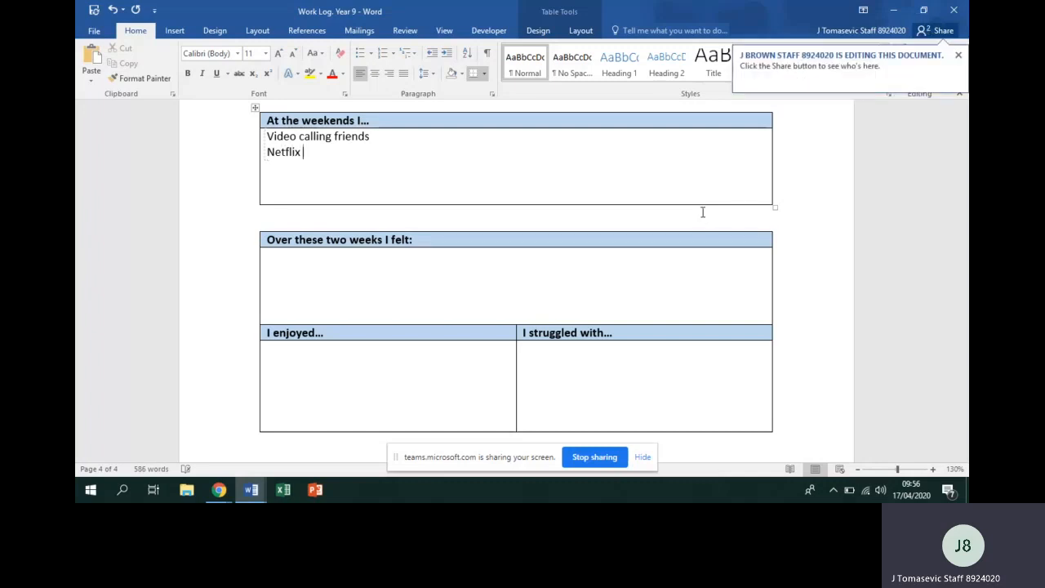
{"action": "left_click", "coordinate": [958, 55]}
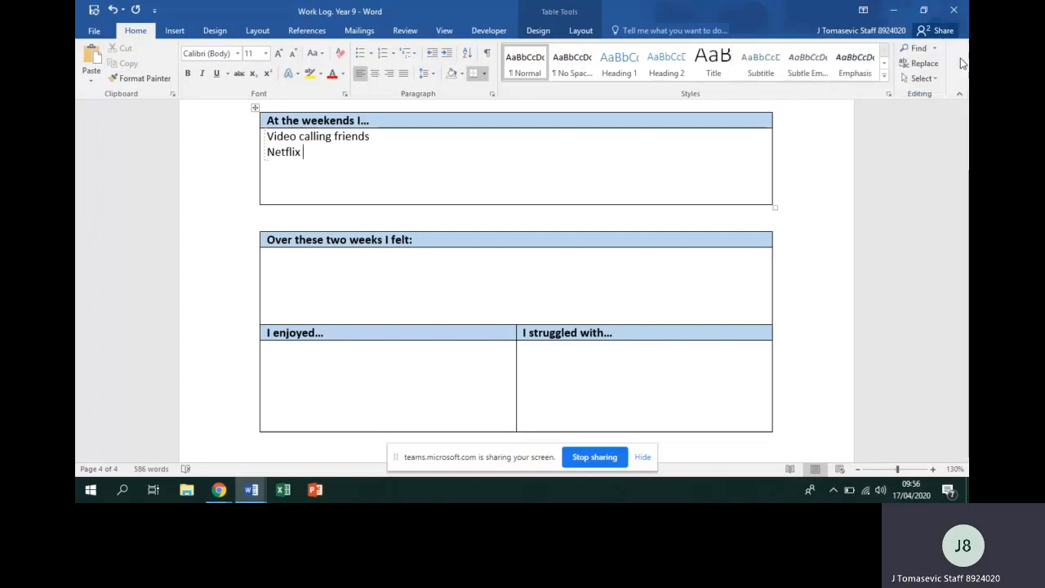
Step: List "Bored", "Lonely" and "Happy" on separate lines under "Over these two weeks I felt:"
{"action": "left_click", "coordinate": [539, 280]}
{"action": "type", "text": "Bored"}
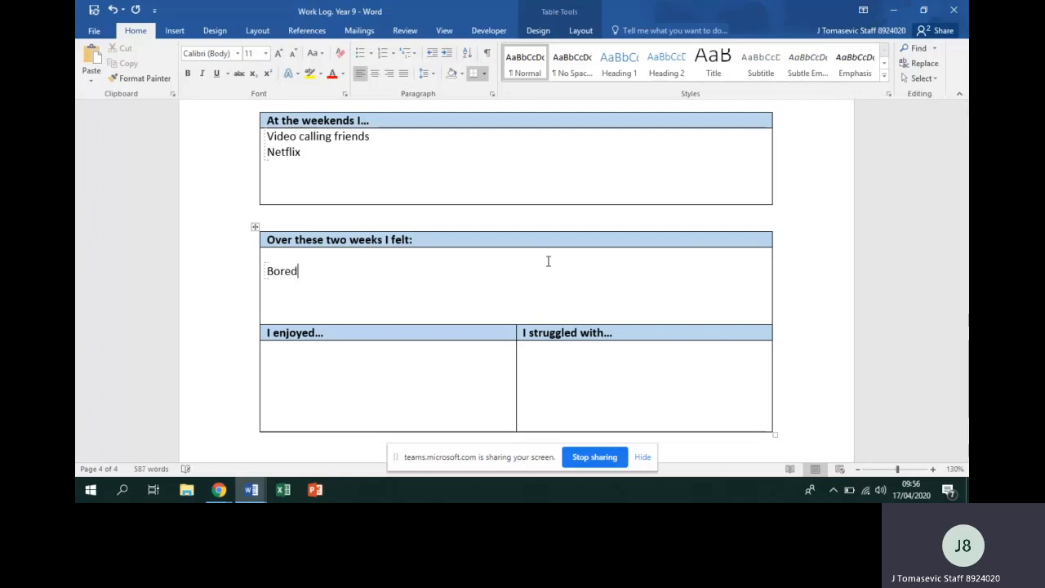
{"action": "key", "text": "Return"}
{"action": "type", "text": "Lonely"}
{"action": "key", "text": "Return"}
{"action": "type", "text": "Happy"}
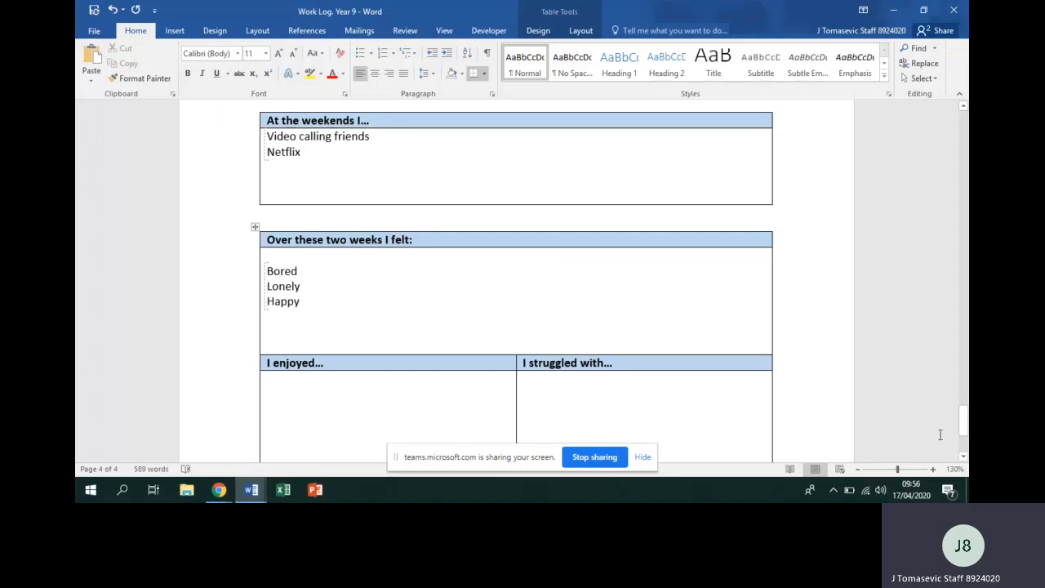
{"action": "scroll", "coordinate": [963, 434], "scroll_direction": "down", "scroll_amount": 3}
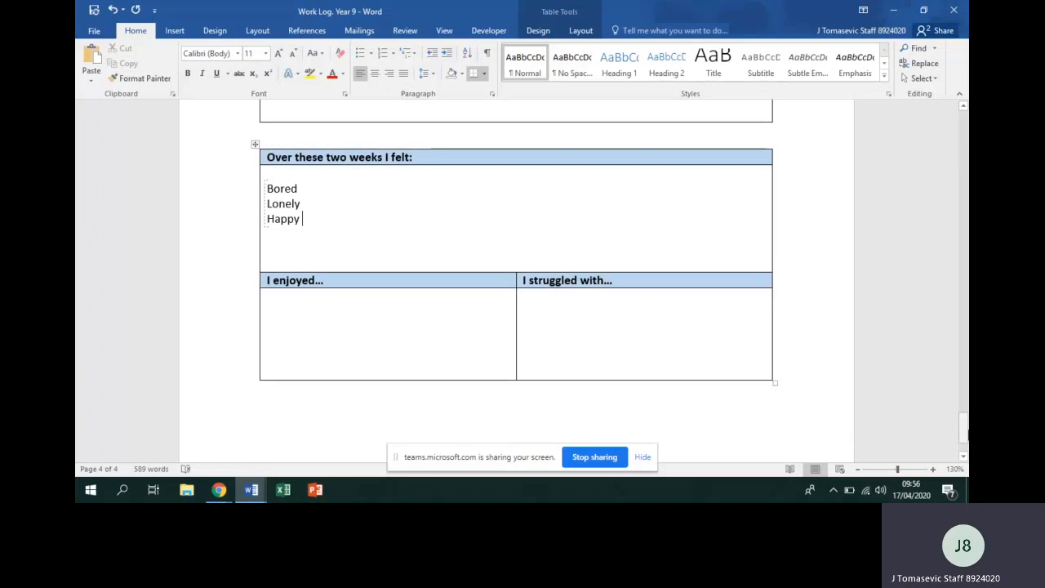
Step: Review the opening instructions and the Maths section in the Year 9 work set document
{"action": "left_click", "coordinate": [250, 490]}
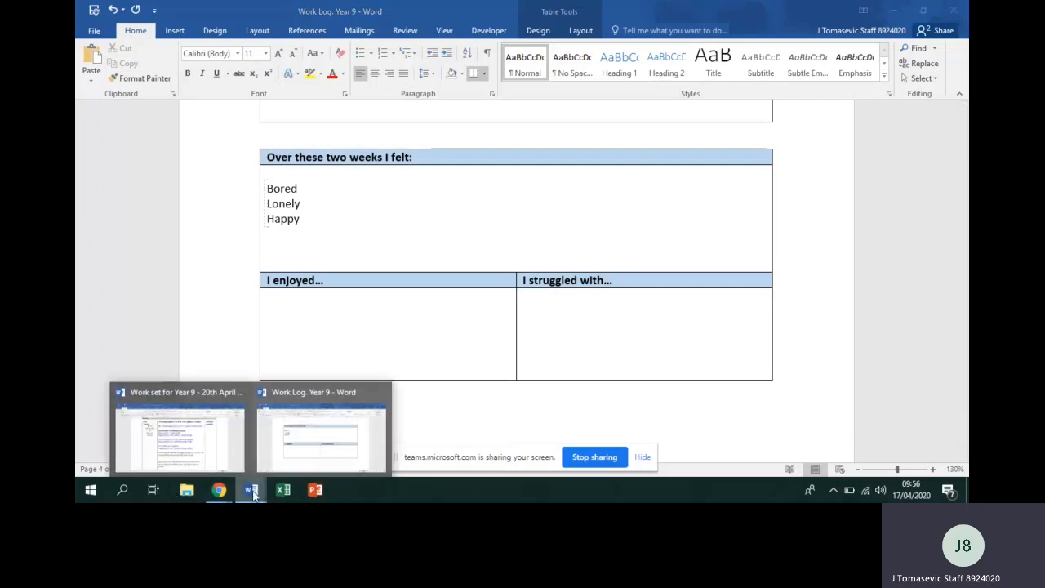
{"action": "left_click", "coordinate": [196, 445]}
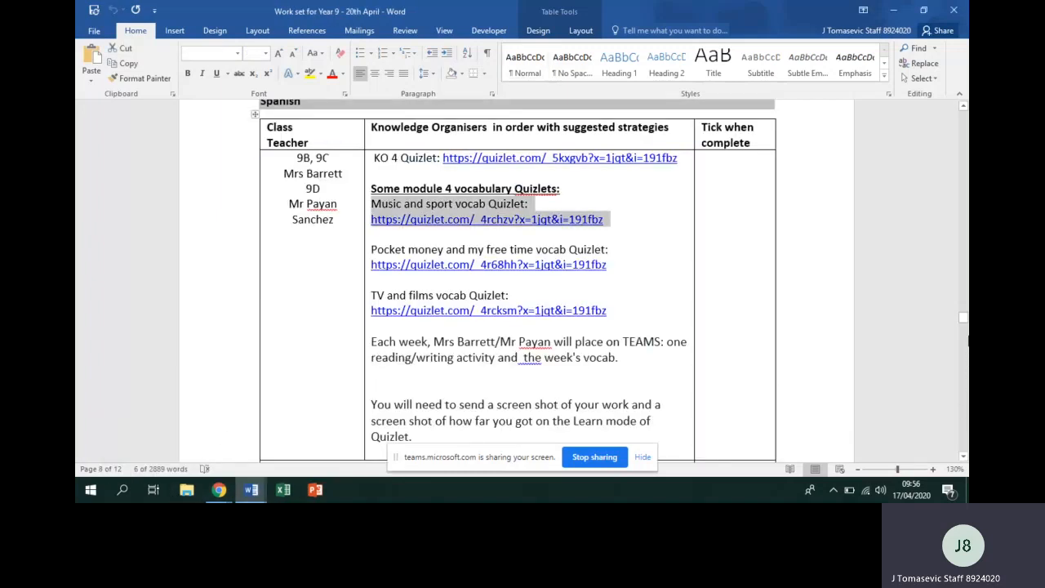
{"action": "left_click_drag", "start_coordinate": [964, 321], "coordinate": [964, 117]}
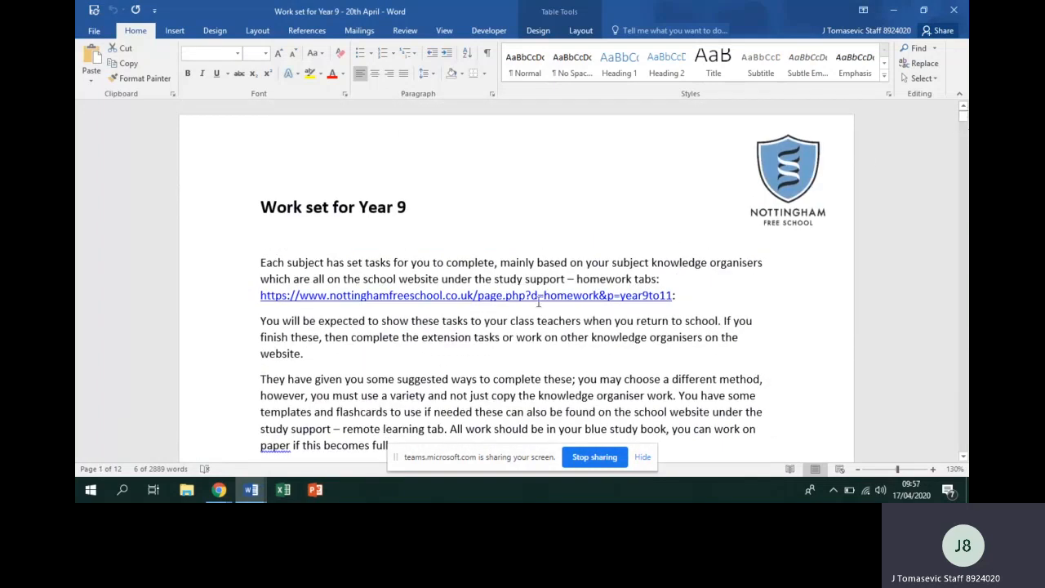
{"action": "left_click_drag", "start_coordinate": [966, 123], "coordinate": [963, 137]}
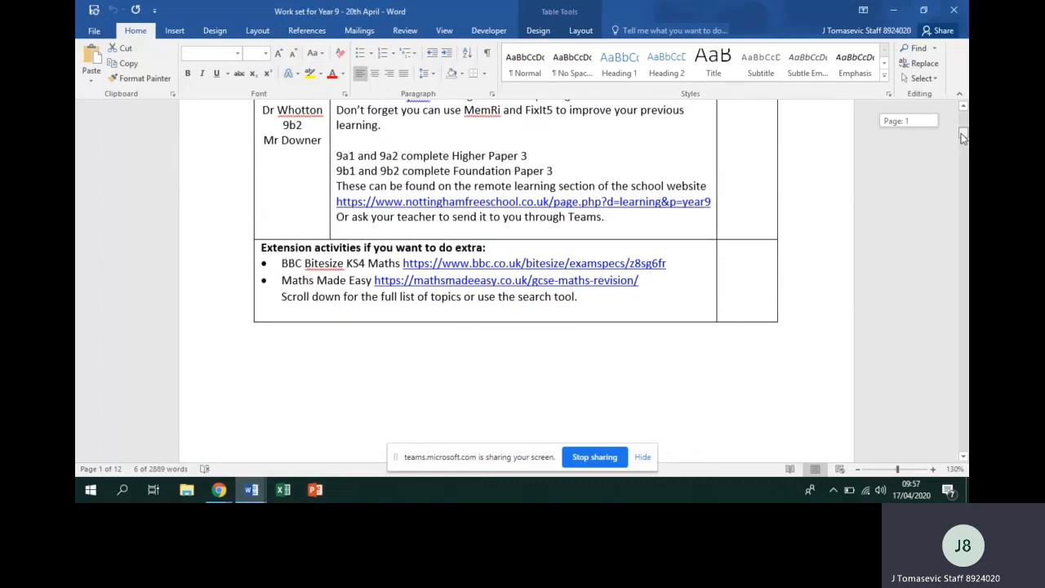
{"action": "left_click_drag", "start_coordinate": [963, 137], "coordinate": [965, 131]}
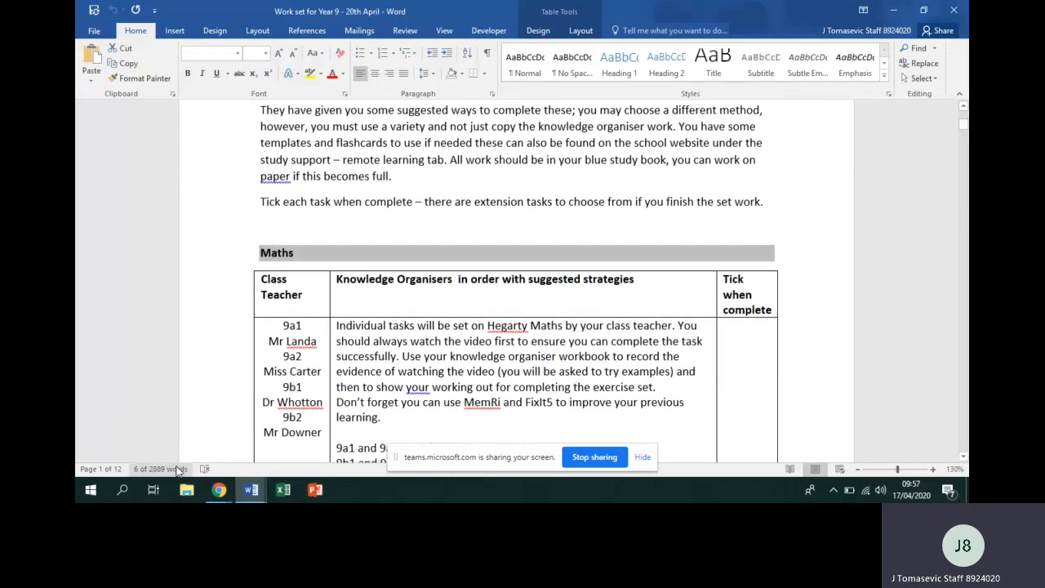
Step: Review the work log's introduction and its table of time to spend on each subject per week
{"action": "mouse_move", "coordinate": [250, 490]}
{"action": "left_click", "coordinate": [282, 428]}
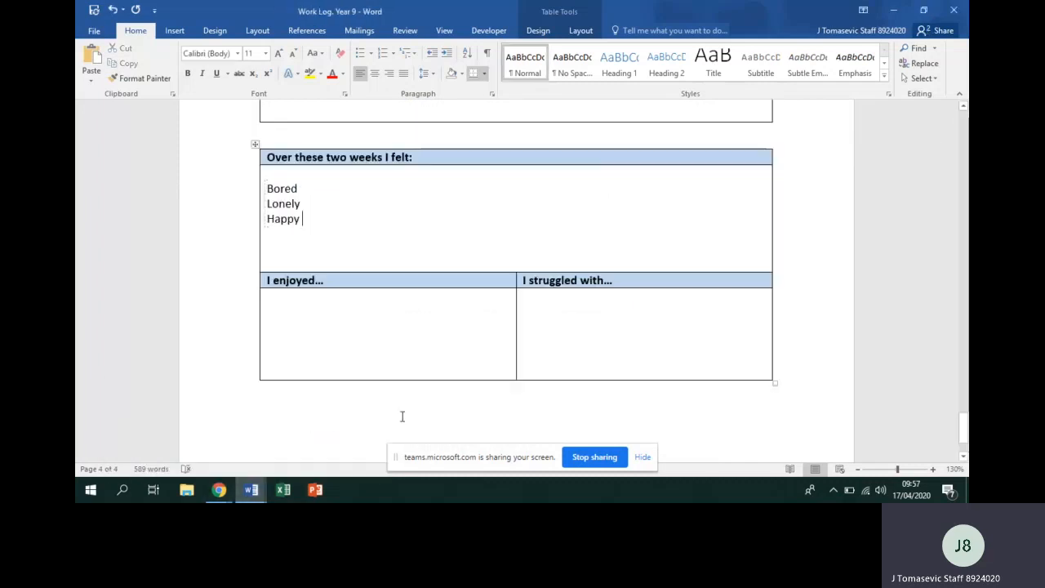
{"action": "left_click_drag", "start_coordinate": [965, 436], "coordinate": [940, 118]}
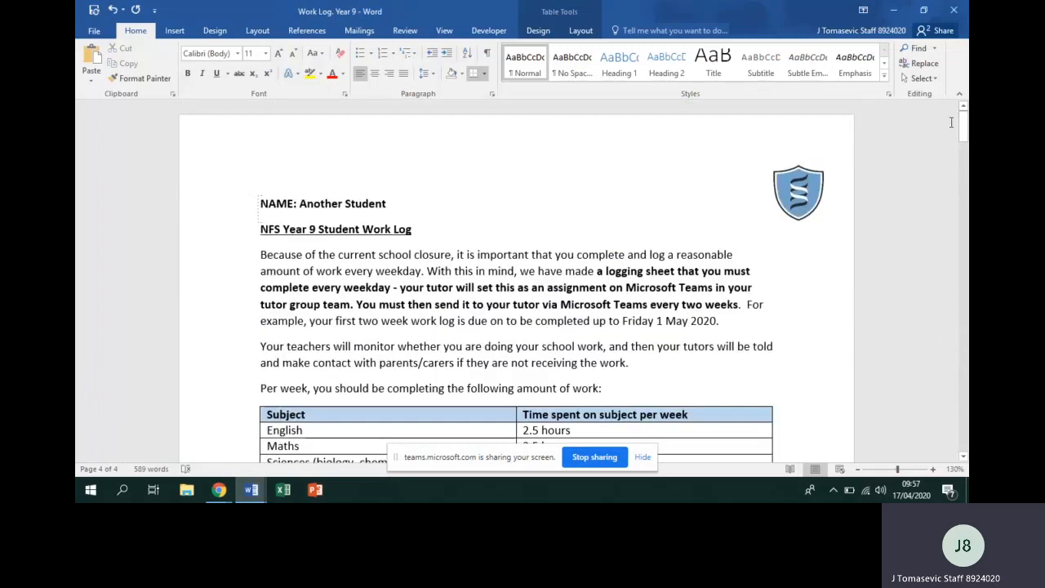
{"action": "left_click_drag", "start_coordinate": [964, 134], "coordinate": [961, 141]}
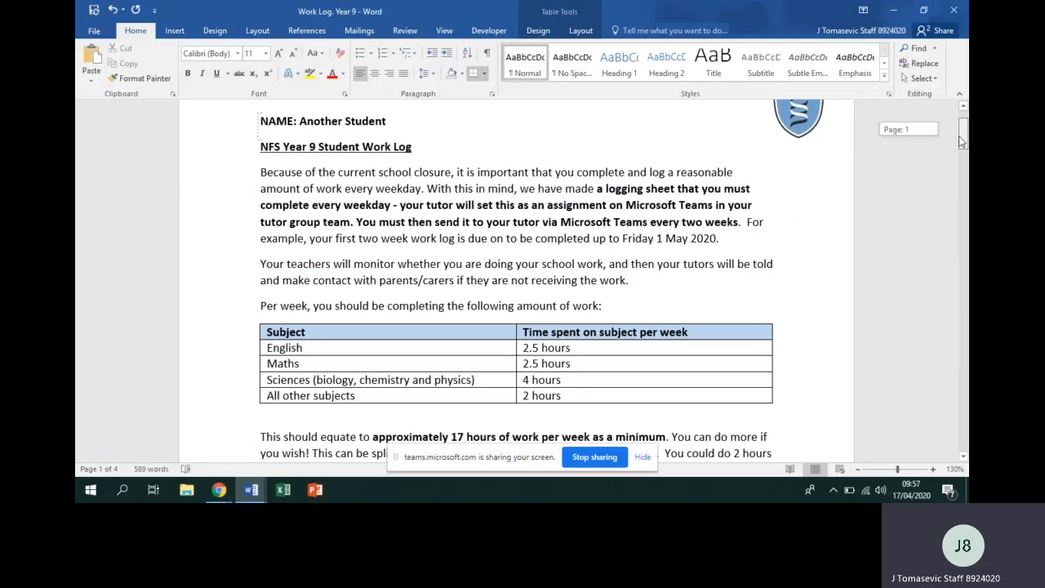
{"action": "left_click_drag", "start_coordinate": [961, 140], "coordinate": [962, 140]}
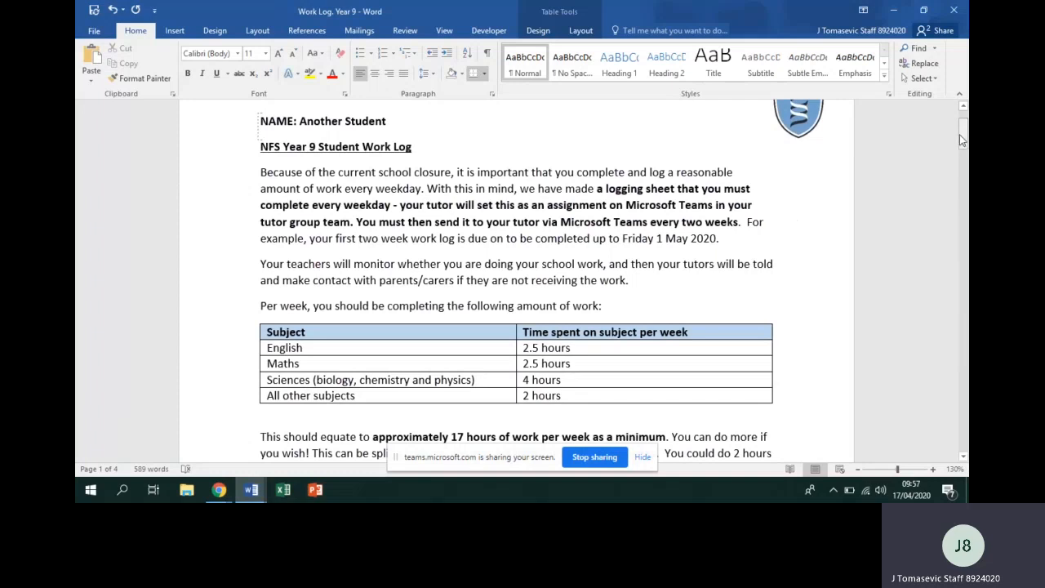
{"action": "mouse_move", "coordinate": [964, 141]}
{"action": "left_mouse_down"}
{"action": "mouse_move", "coordinate": [939, 168]}
{"action": "mouse_move", "coordinate": [964, 186]}
{"action": "mouse_move", "coordinate": [948, 456]}
{"action": "mouse_move", "coordinate": [966, 433]}
{"action": "mouse_move", "coordinate": [963, 126]}
{"action": "left_mouse_up"}
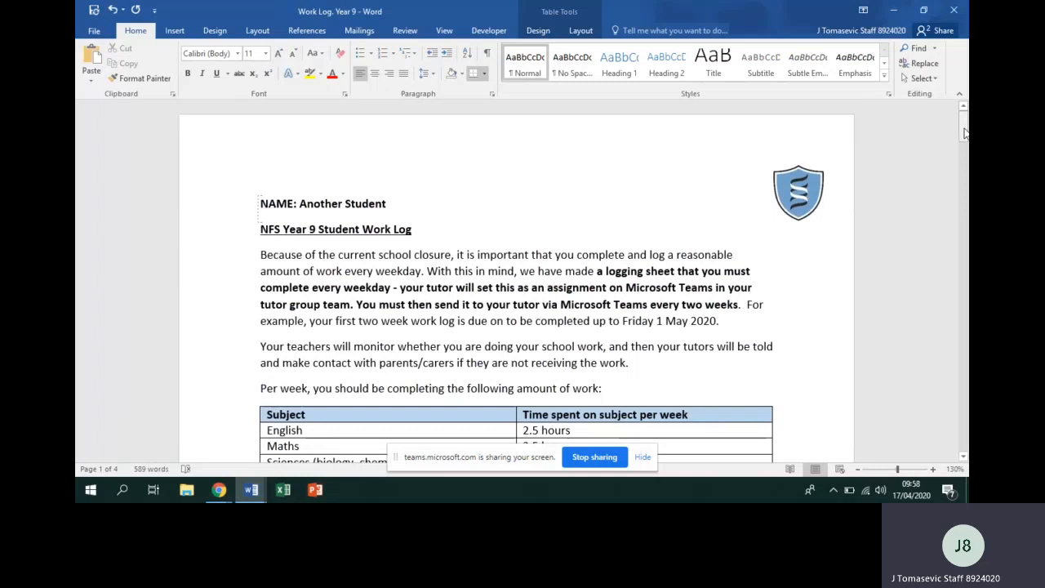
{"action": "left_click_drag", "start_coordinate": [964, 133], "coordinate": [965, 134]}
Step: Switch to the Microsoft Teams meeting in Chrome
{"action": "left_click", "coordinate": [218, 491]}
{"action": "left_click", "coordinate": [208, 459]}
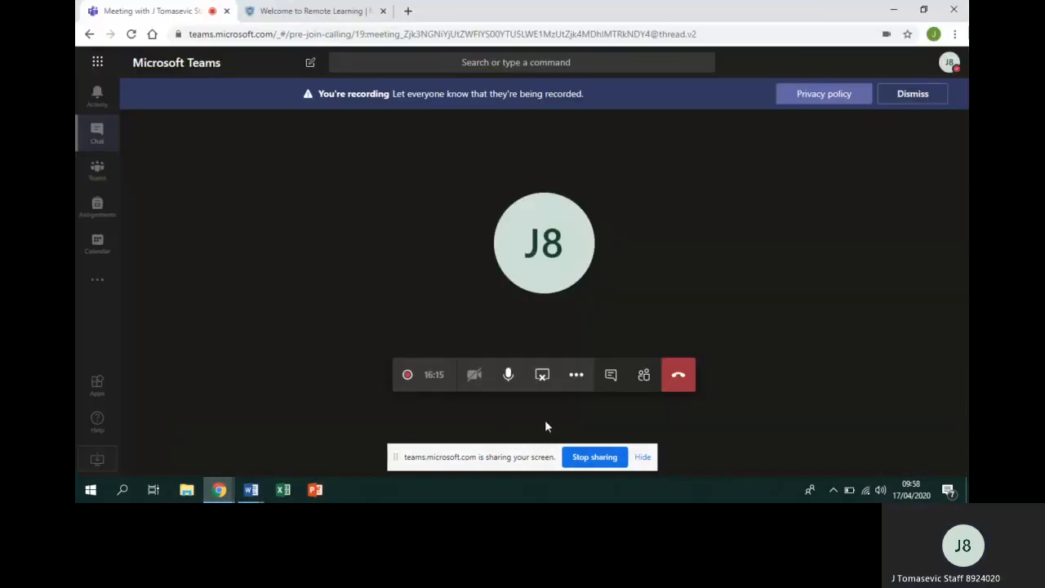